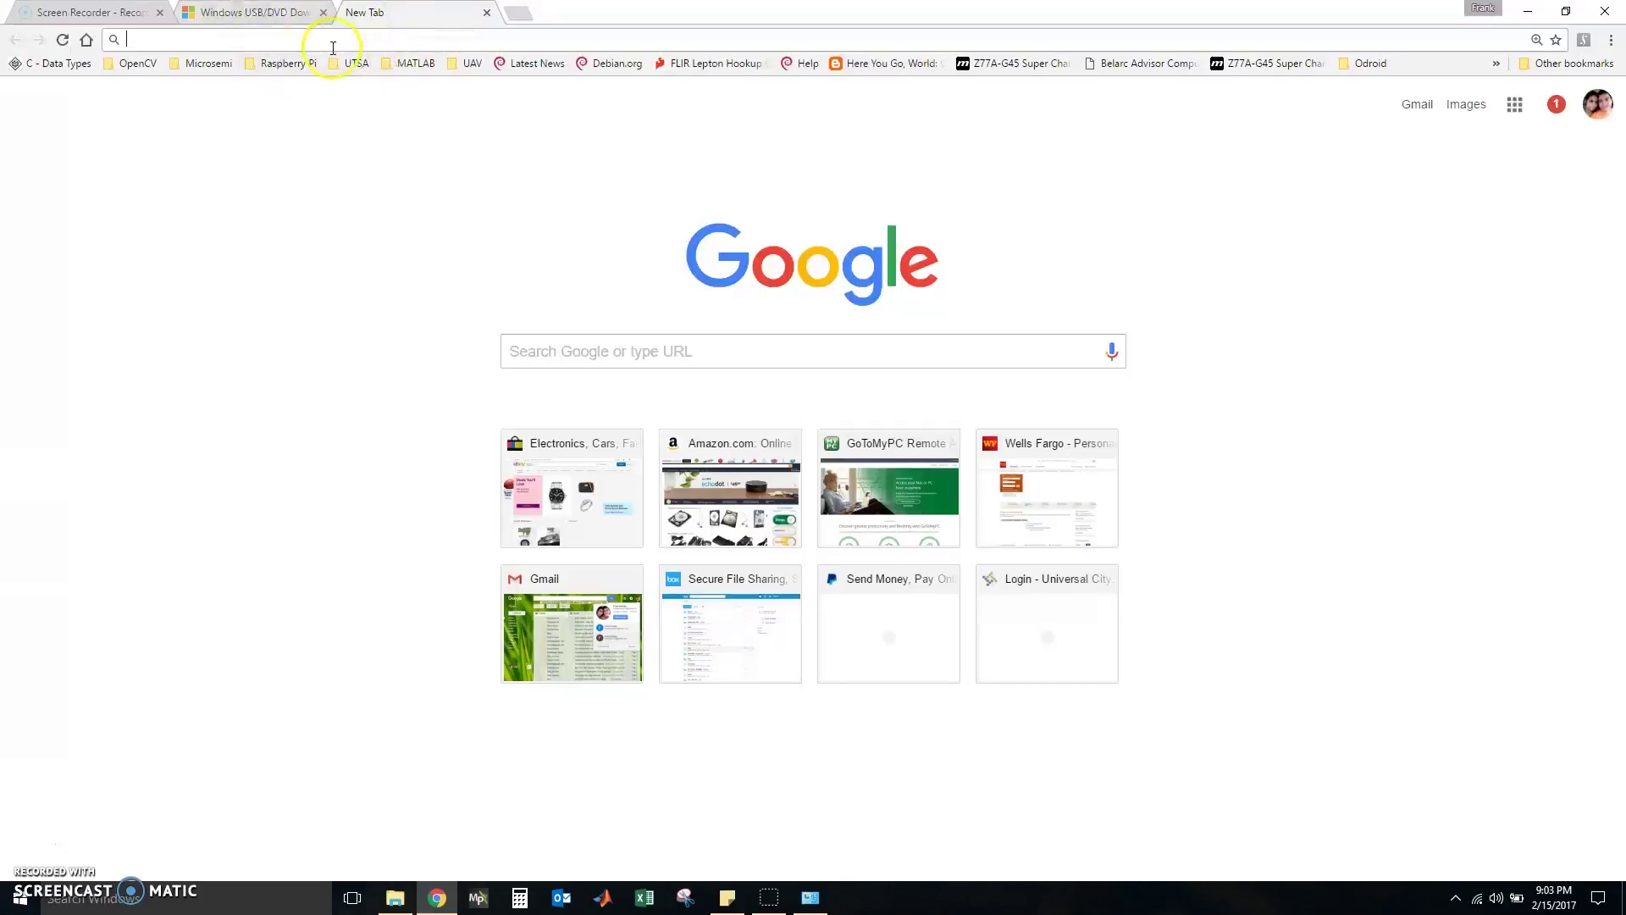
# - Go to heidoc.net in the browser
pyautogui.write('heidi')
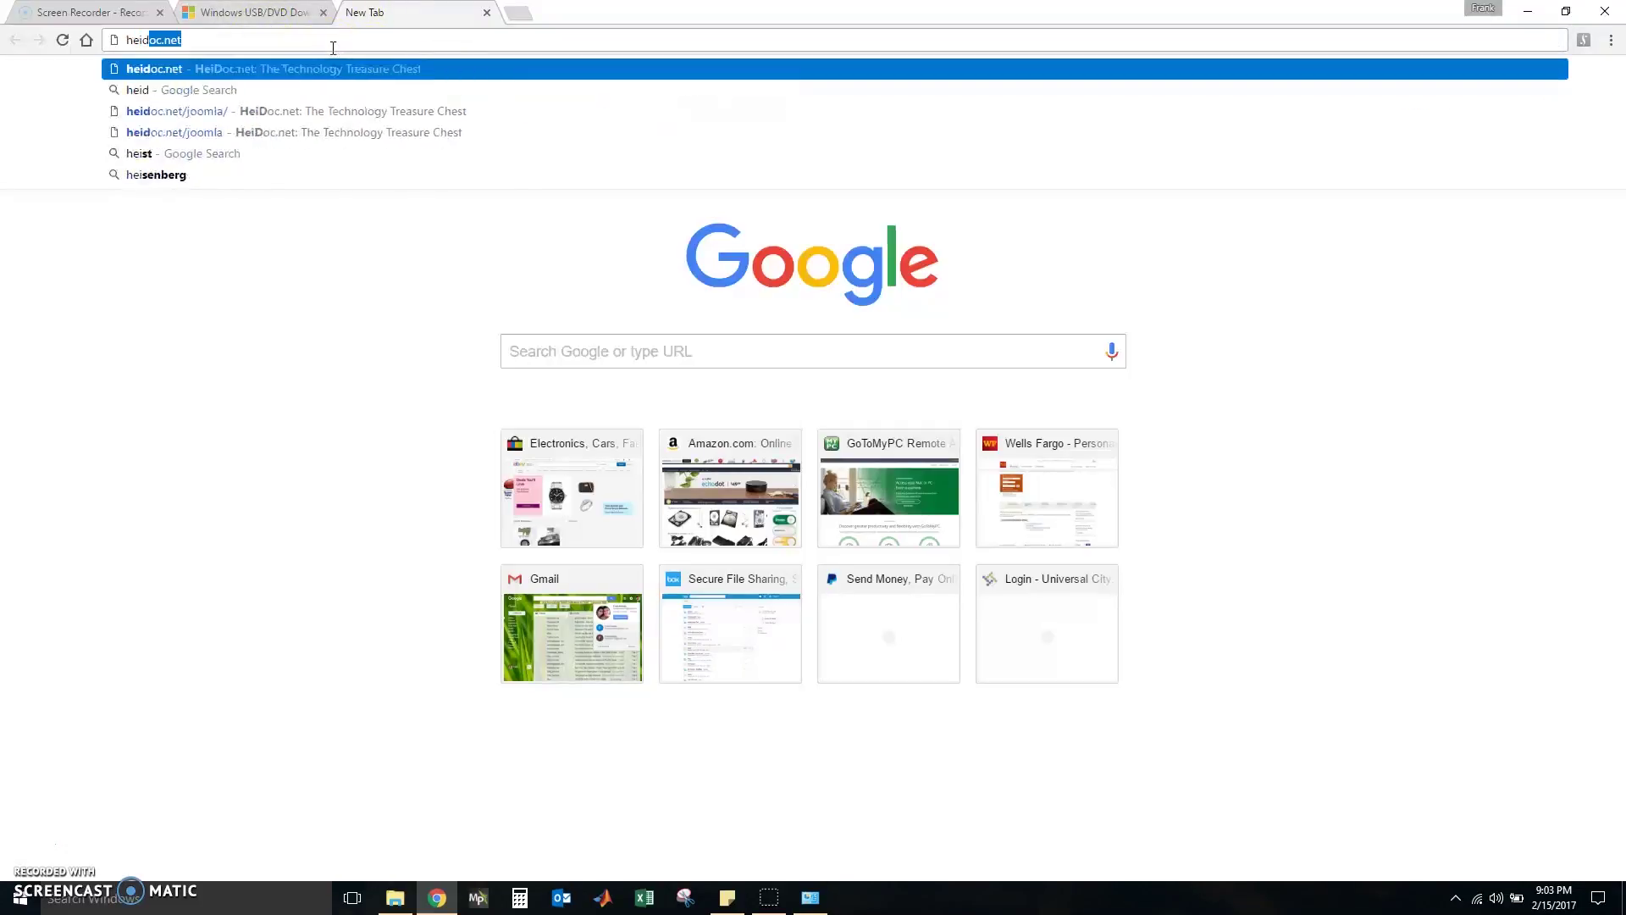
pyautogui.press('BackSpace')
pyautogui.write('c')
pyautogui.press('BackSpace')
pyautogui.write('oc.net')
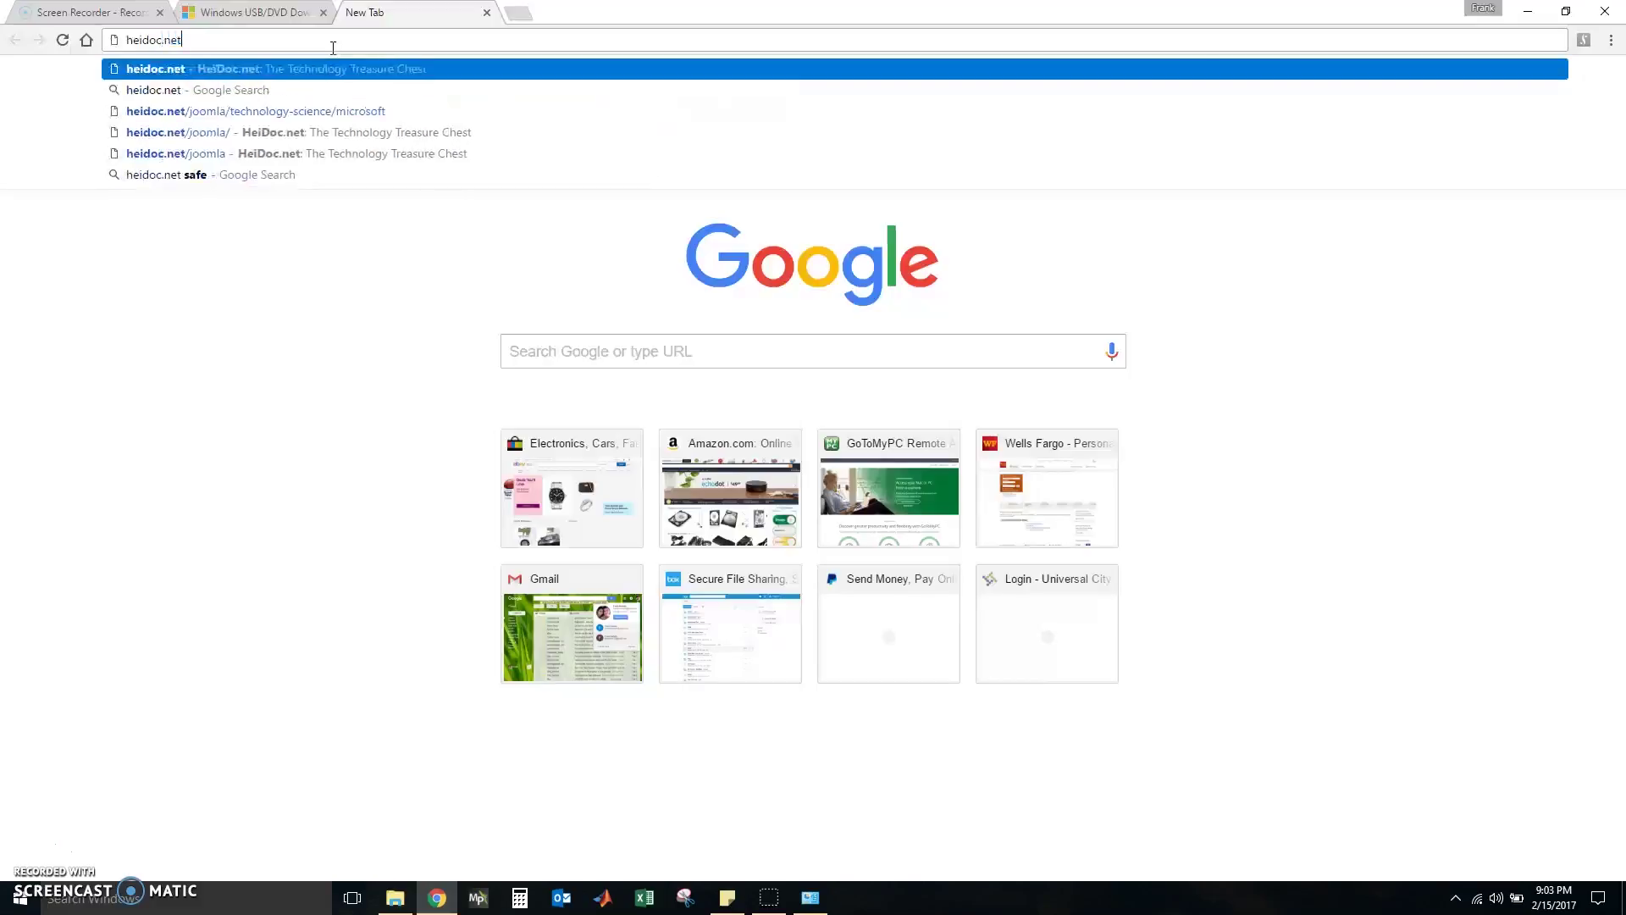
pyautogui.press('Return')
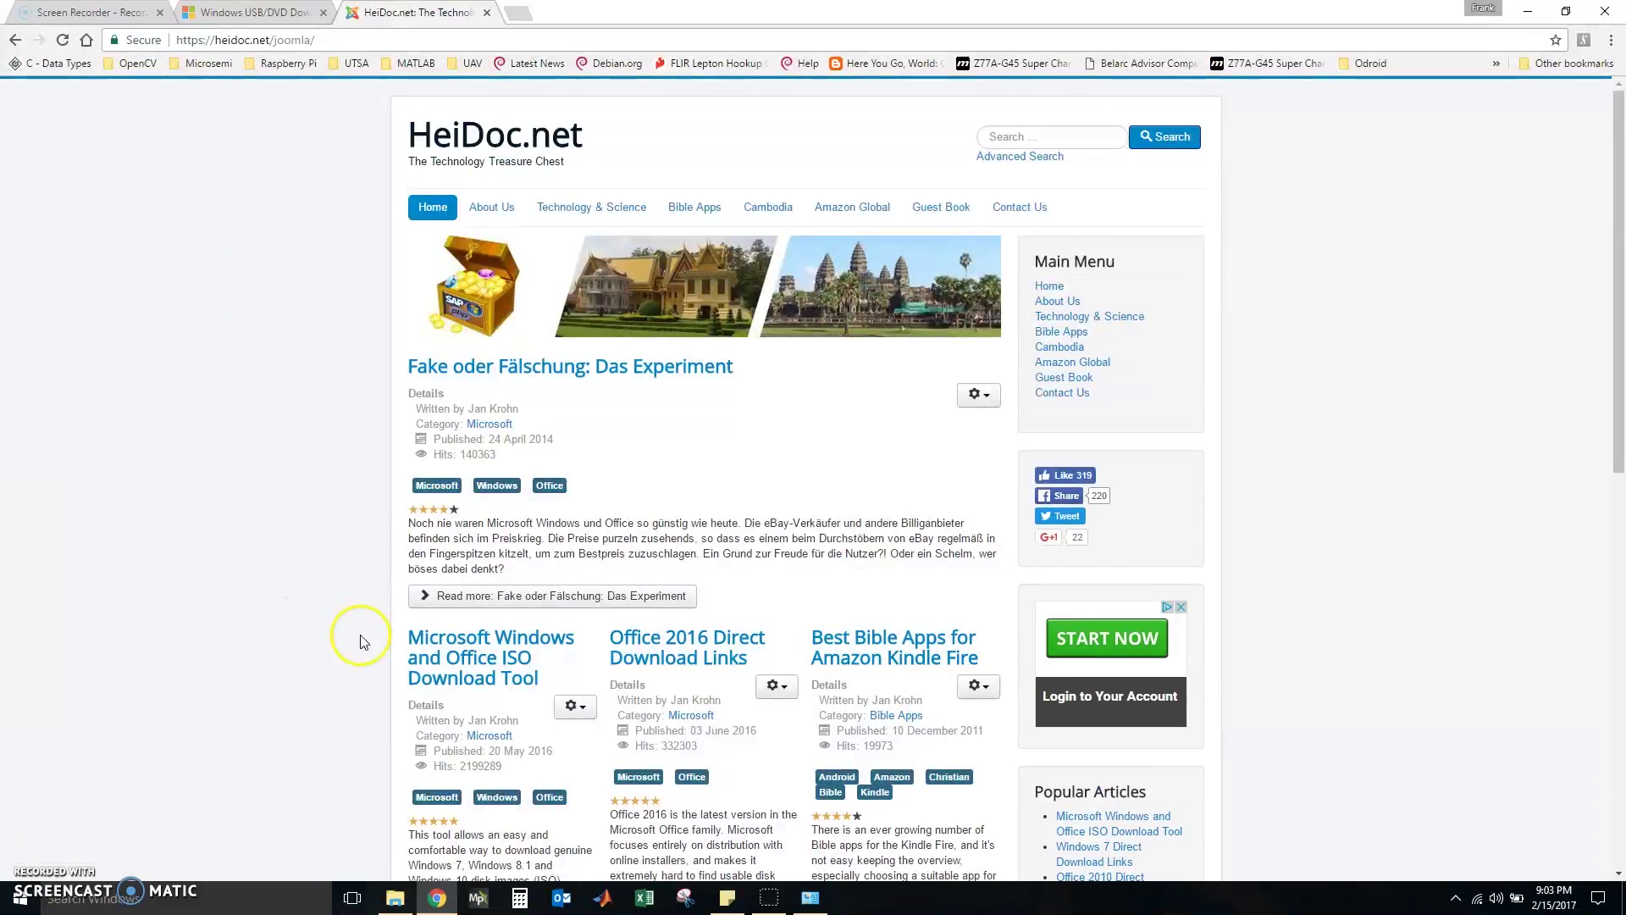
# - From the ISO Download Tool article, download and keep Windows ISO Downloader.exe, then open it
pyautogui.click(475, 664)
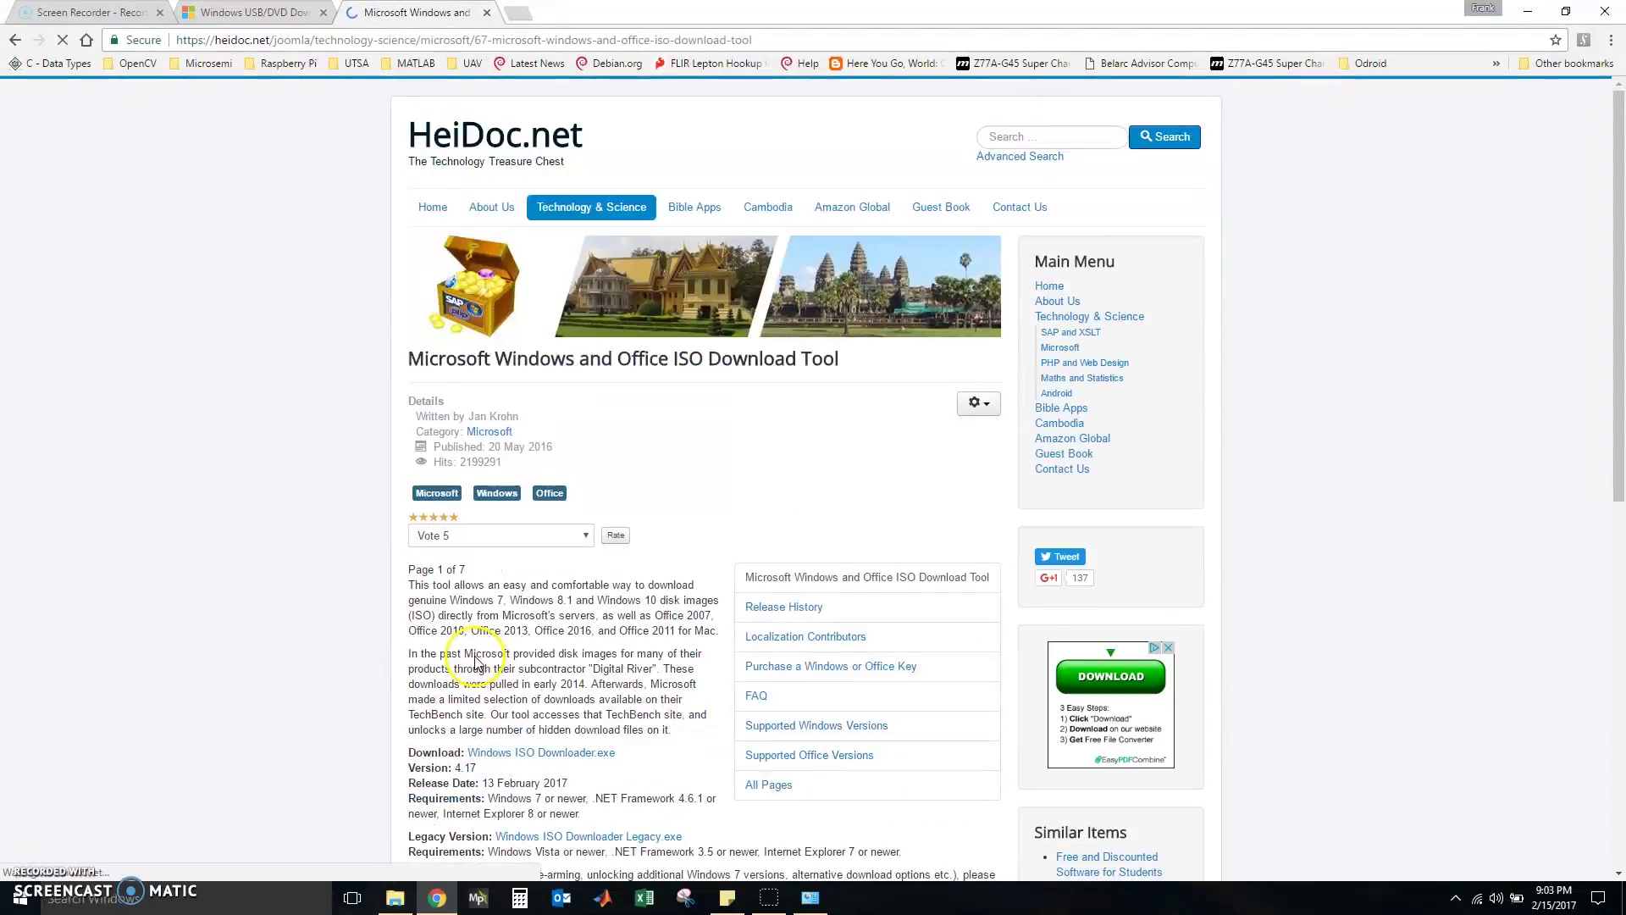
pyautogui.scroll(-3, 295, 416)
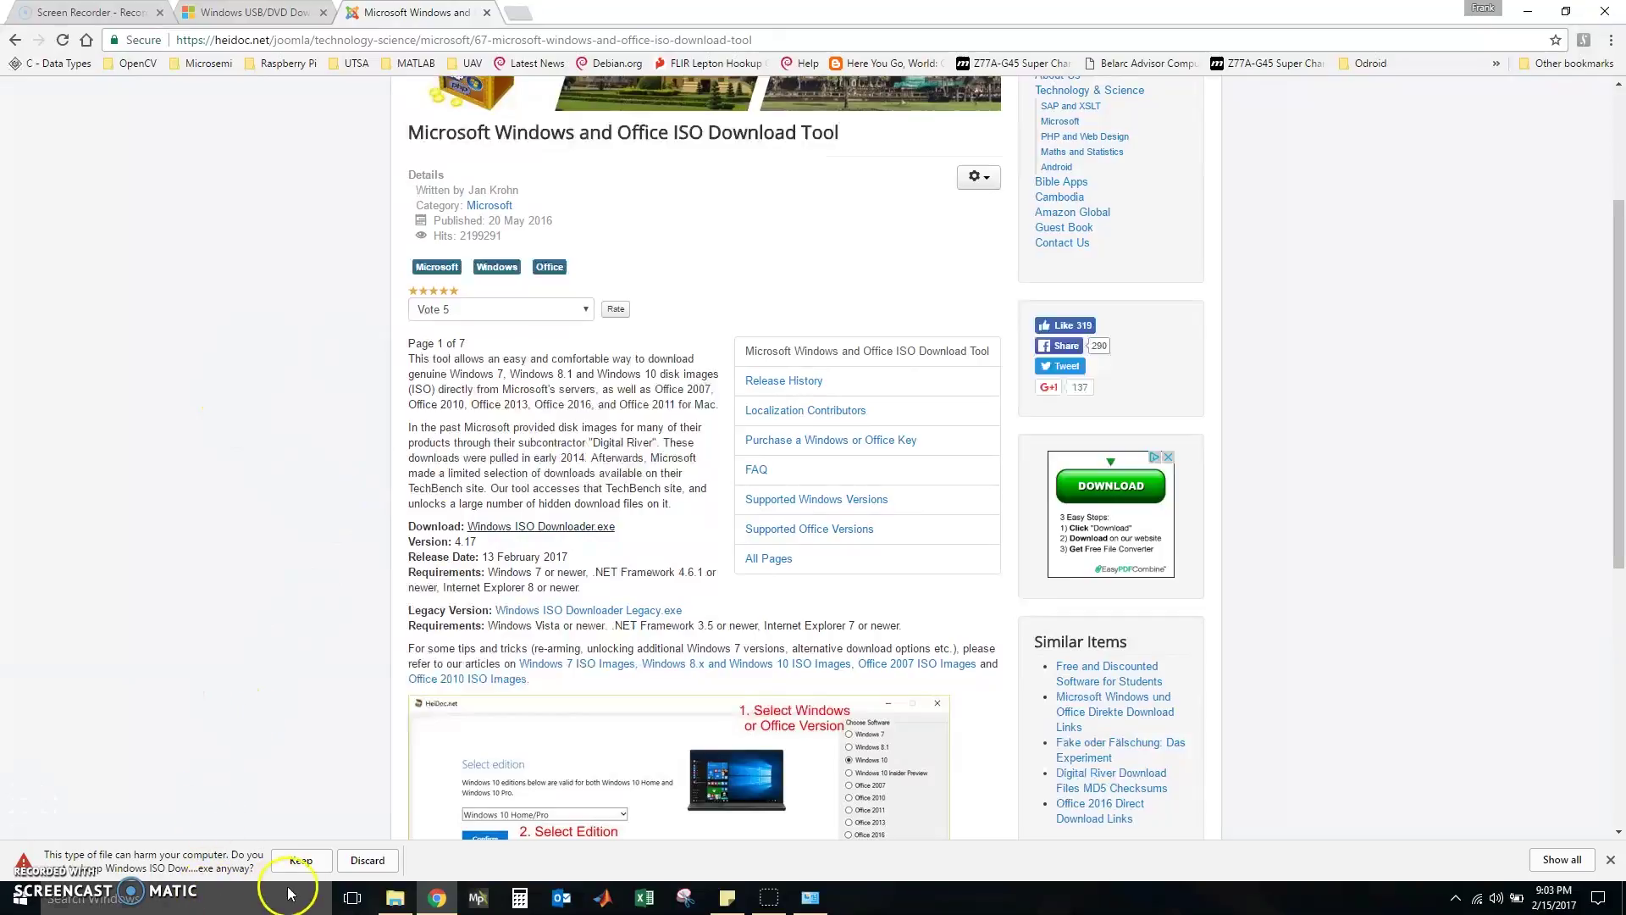
pyautogui.click(301, 861)
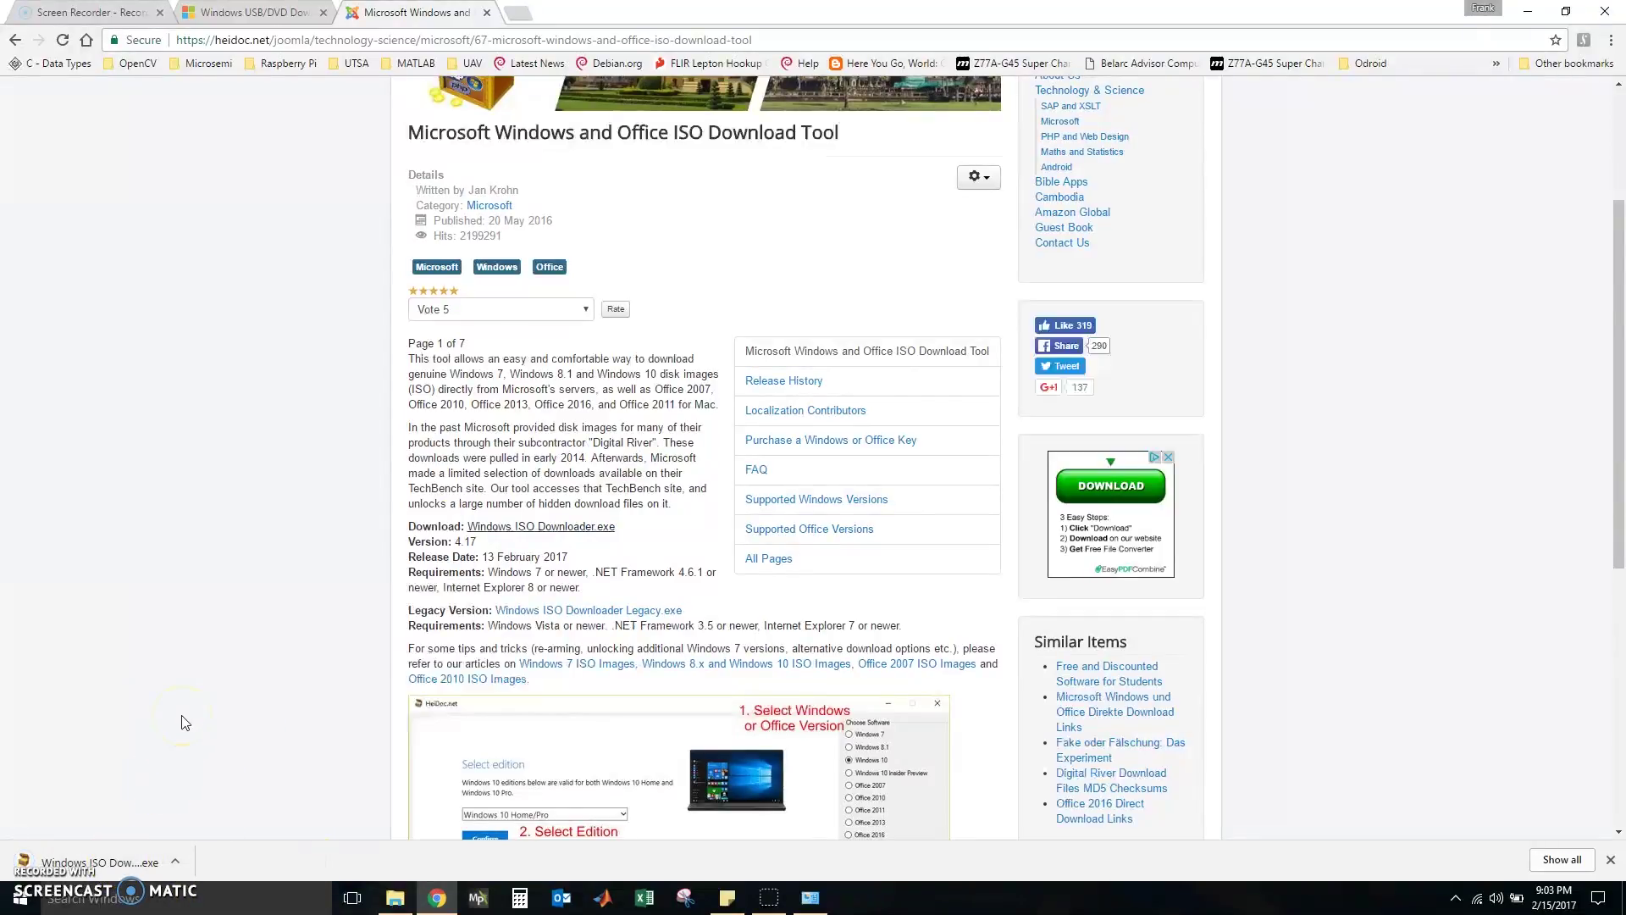
pyautogui.click(94, 862)
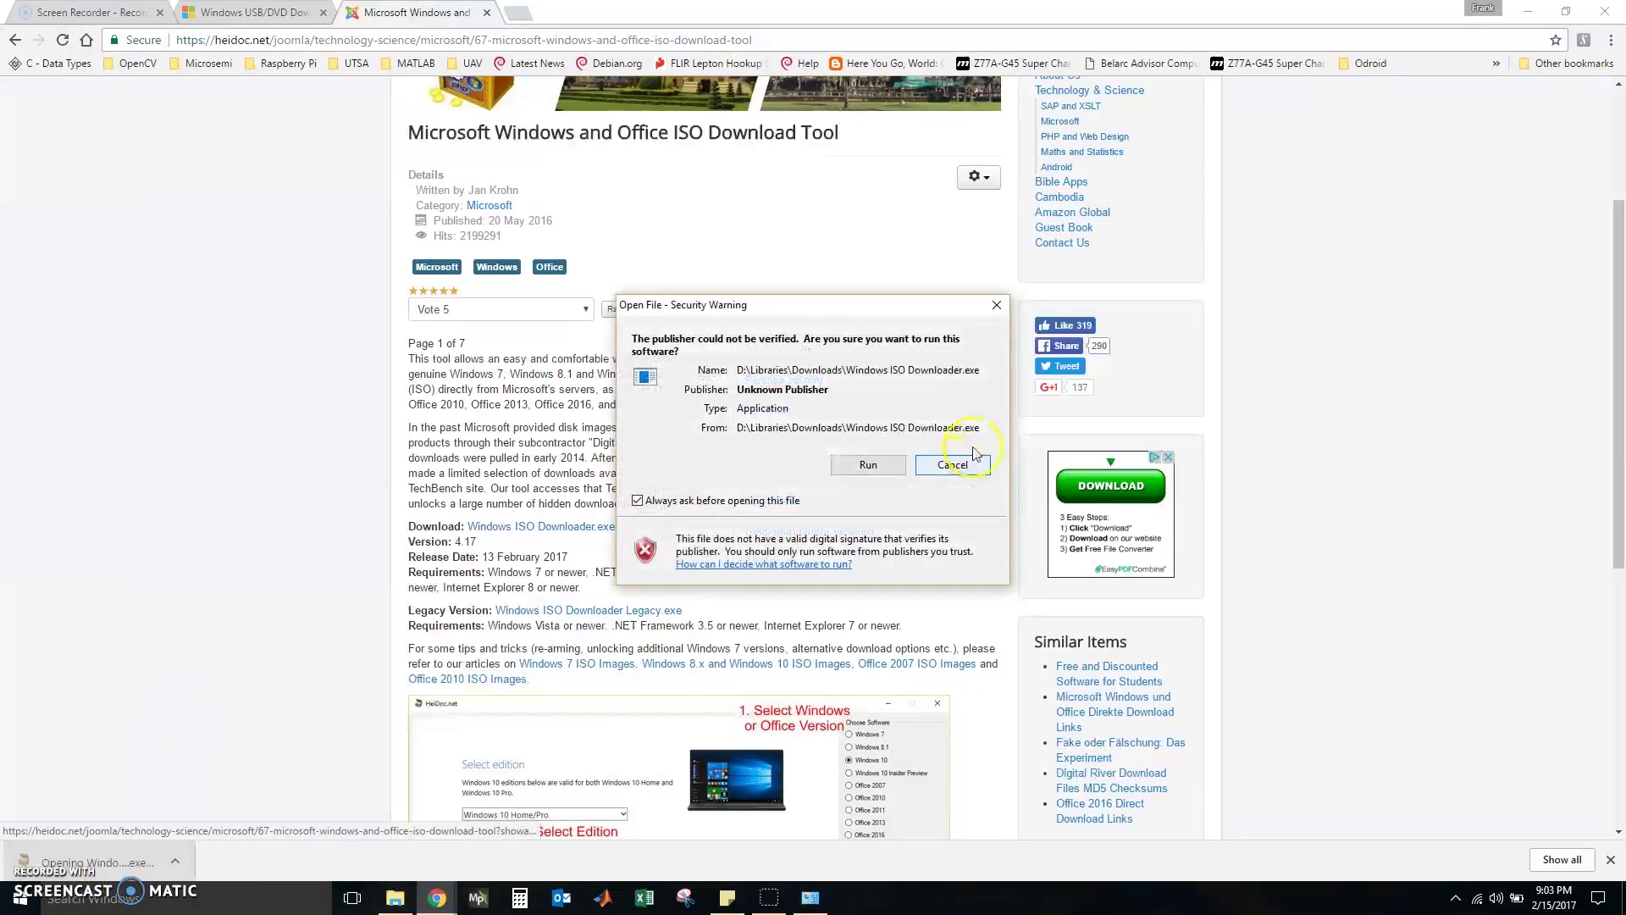
# - Run Windows ISO Downloader, minimize Chrome and Explorer, centre the tool, and select Windows 7
pyautogui.click(898, 466)
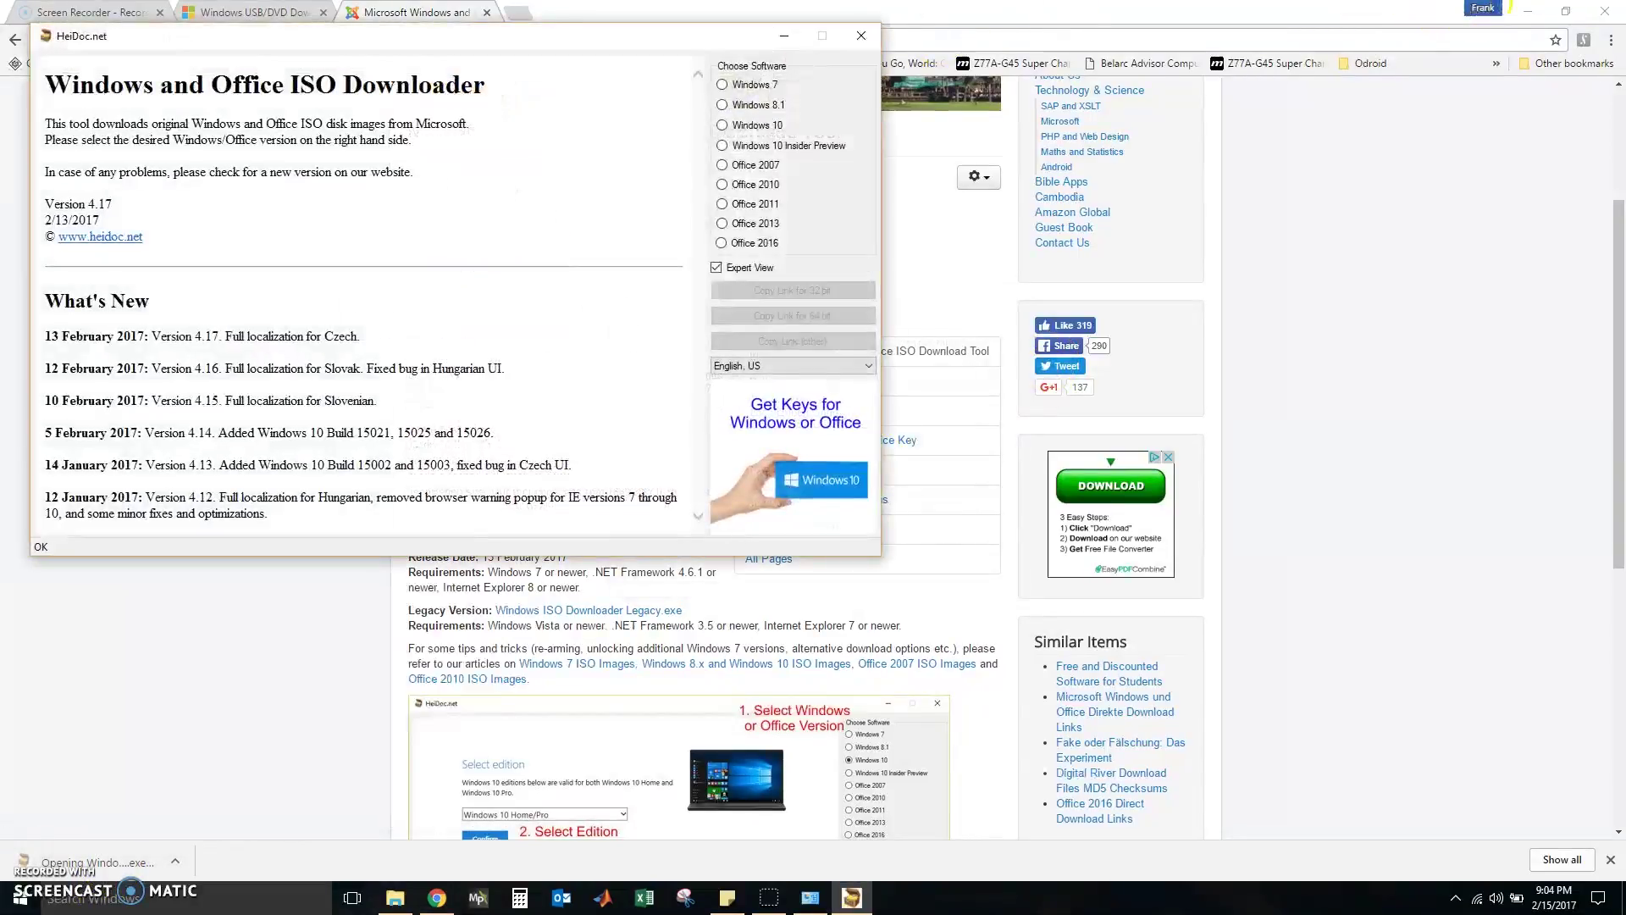
pyautogui.click(1528, 11)
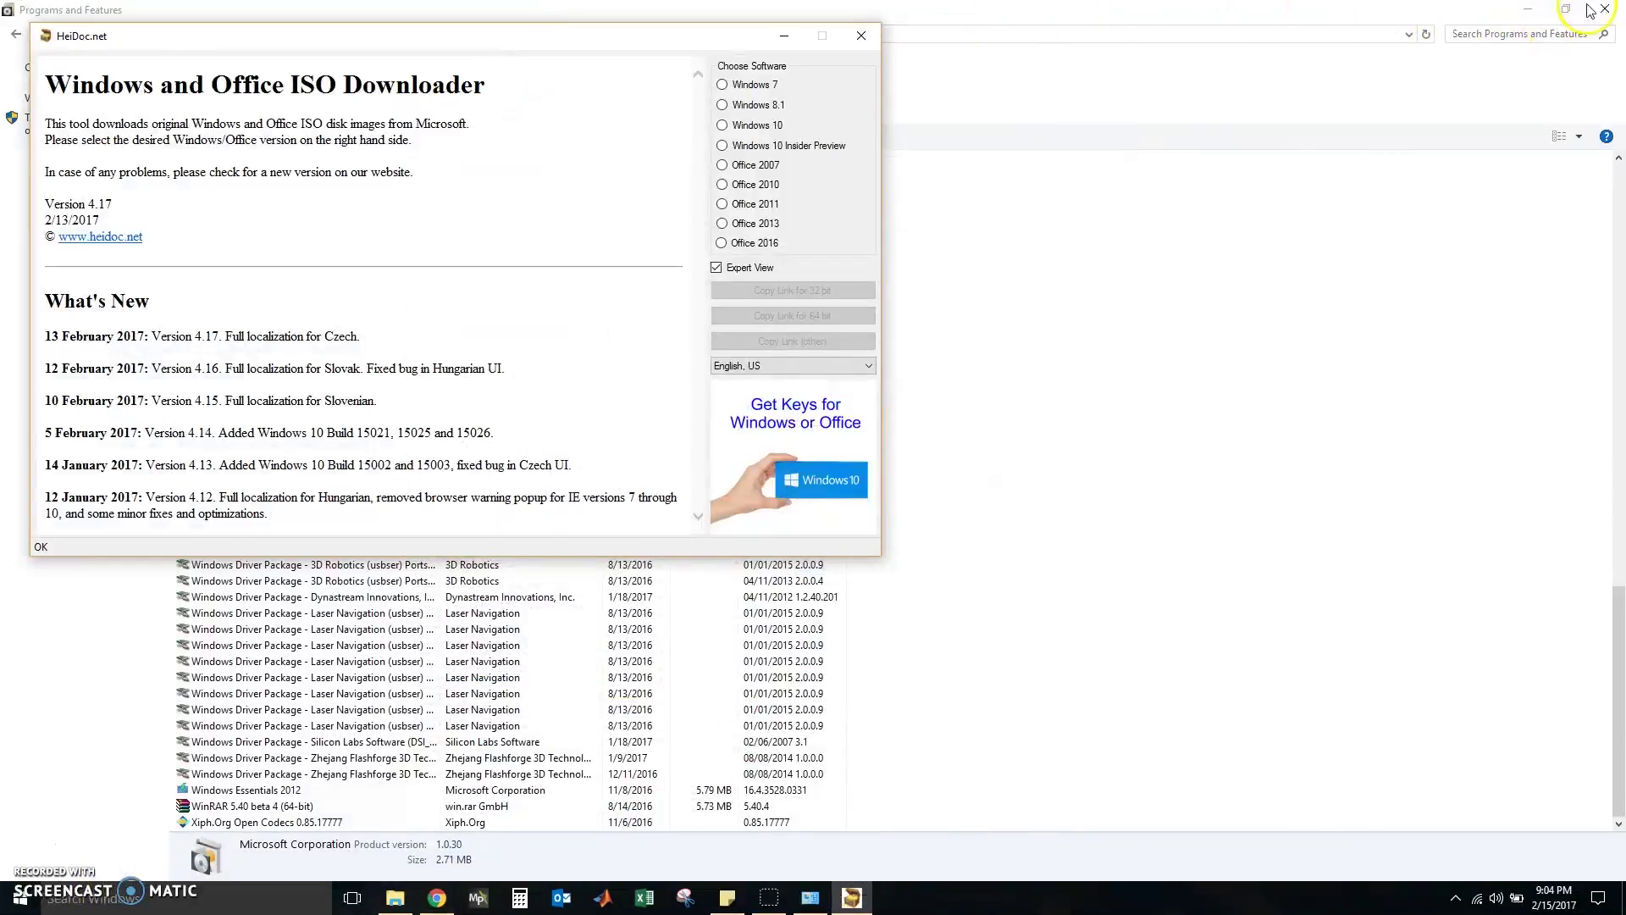
pyautogui.click(1521, 12)
pyautogui.moveTo(619, 35); pyautogui.dragTo(893, 86)
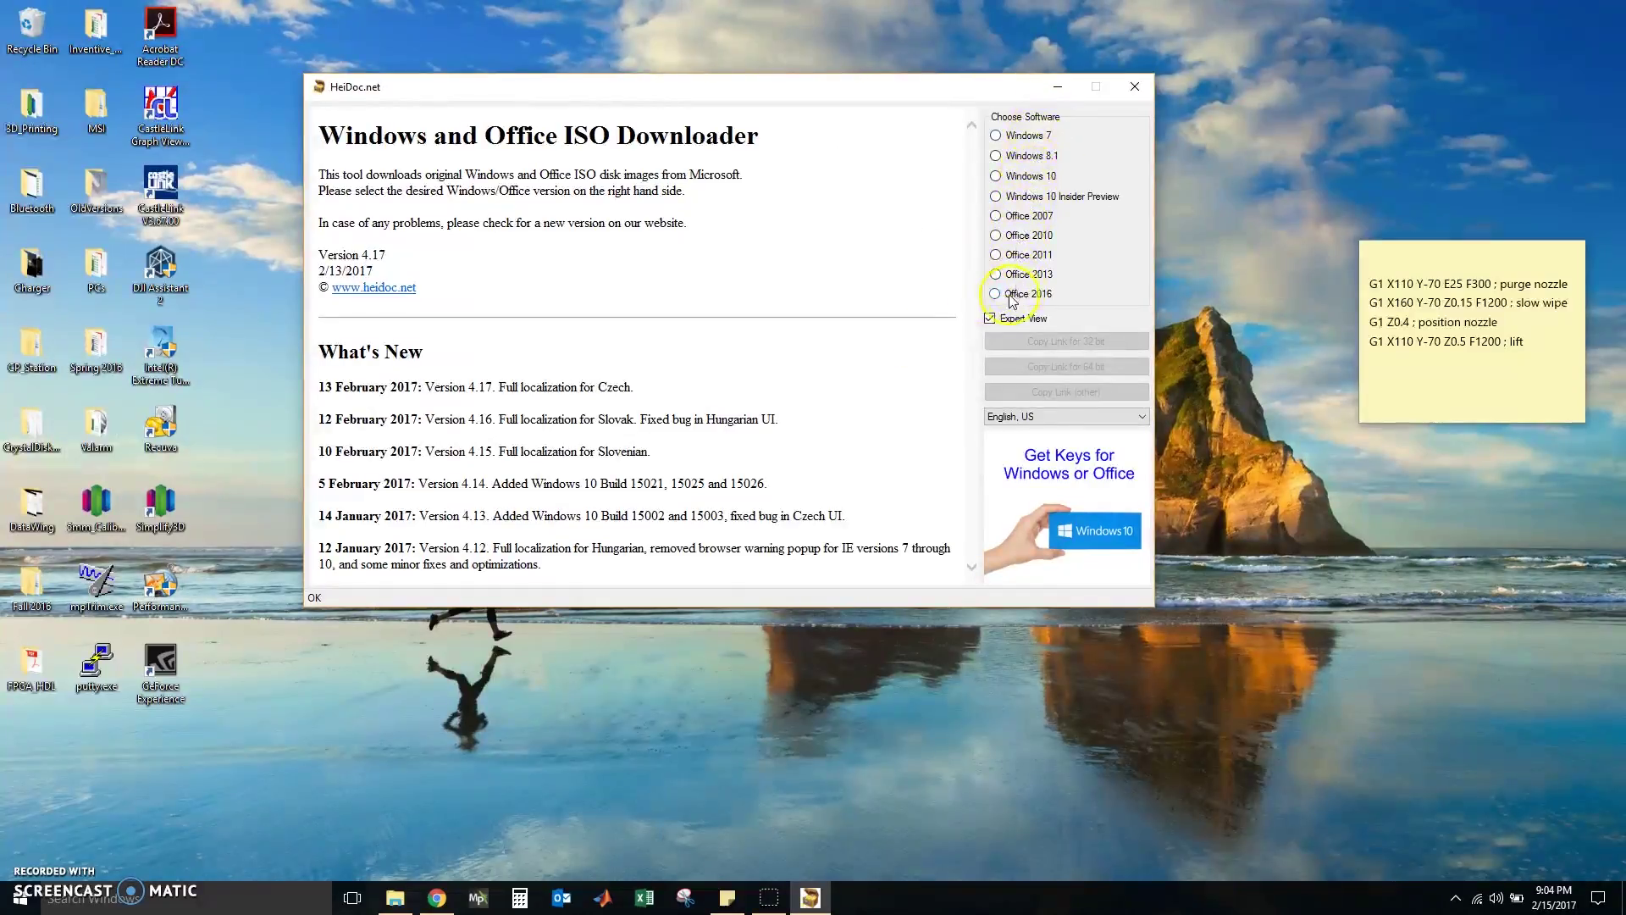
pyautogui.click(996, 136)
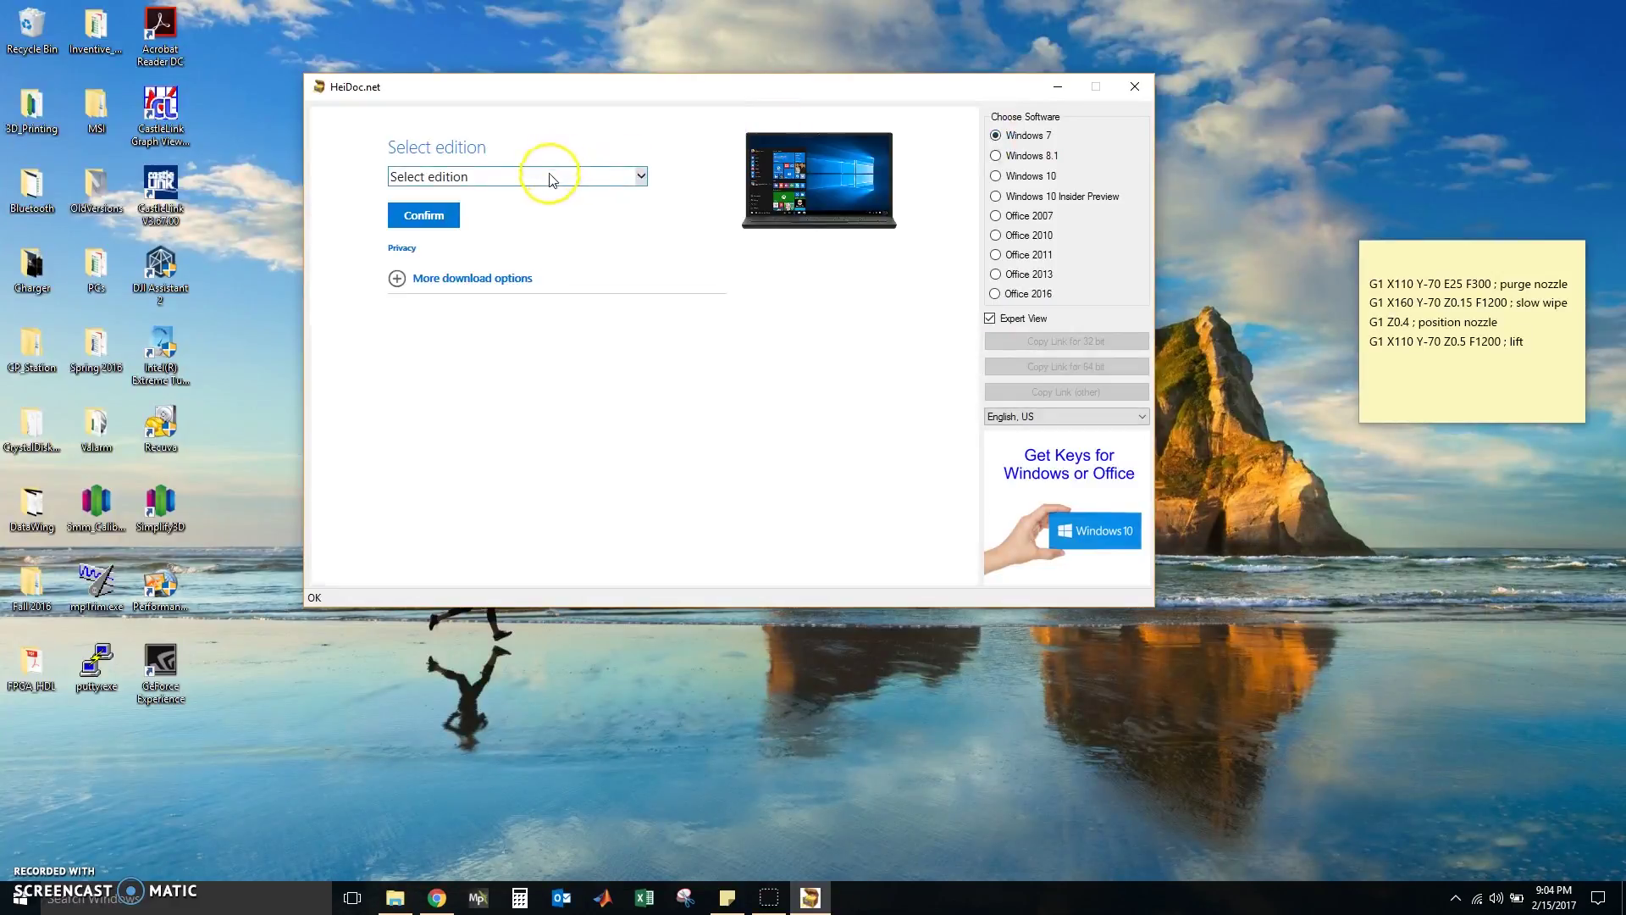
# - Select and confirm the Windows 7 Professional SP1 COEM edition
pyautogui.click(496, 178)
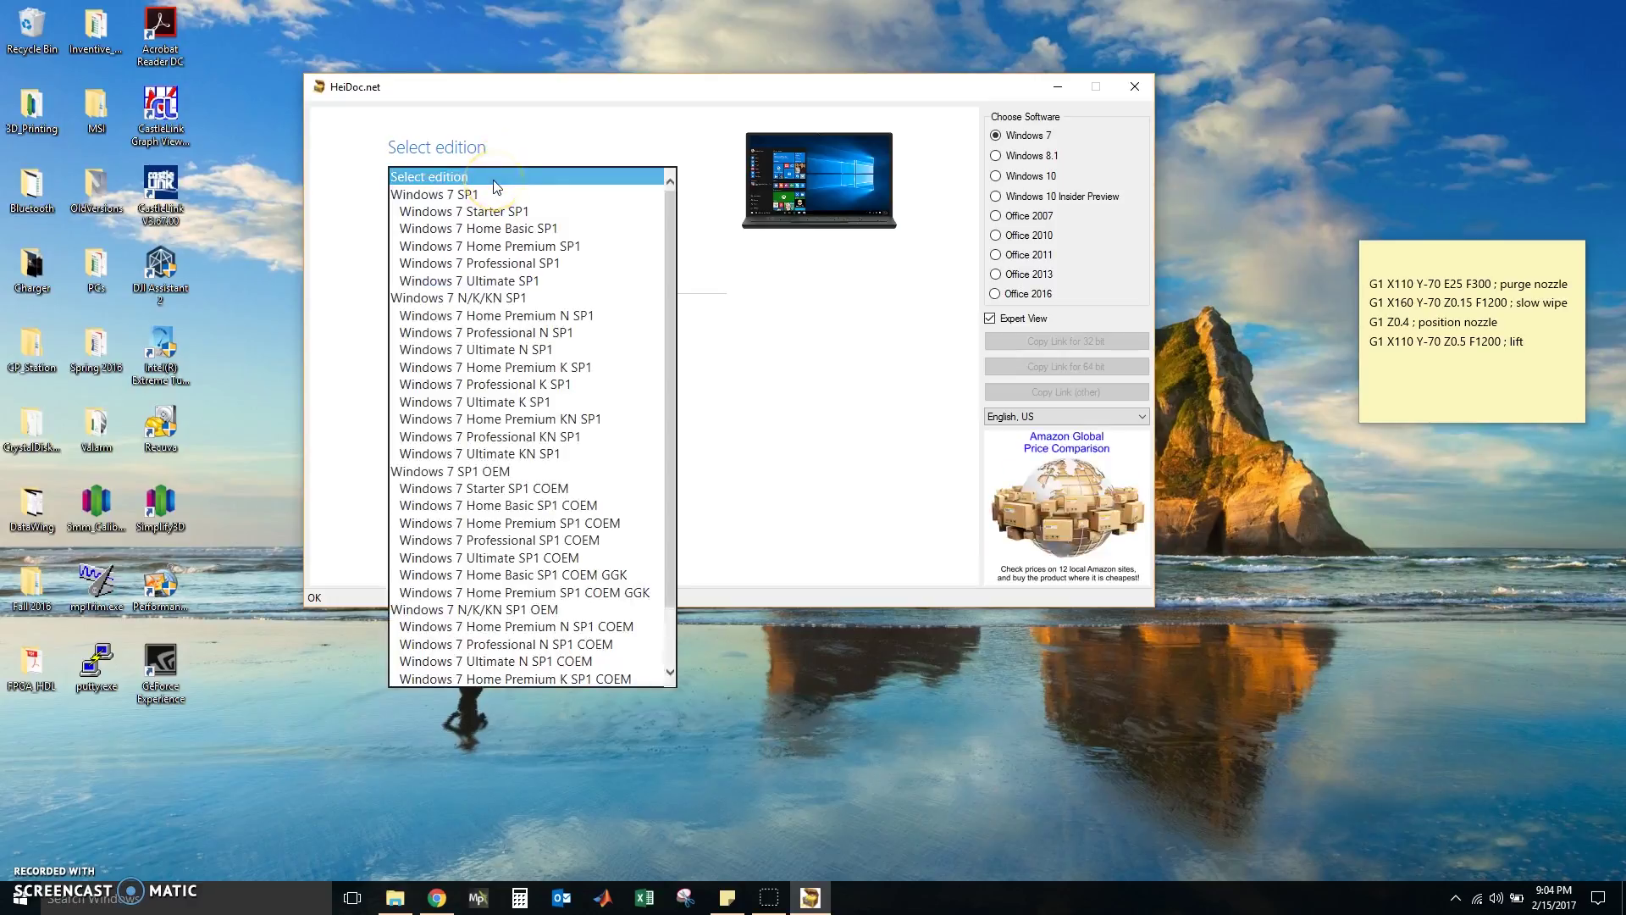
pyautogui.click(508, 210)
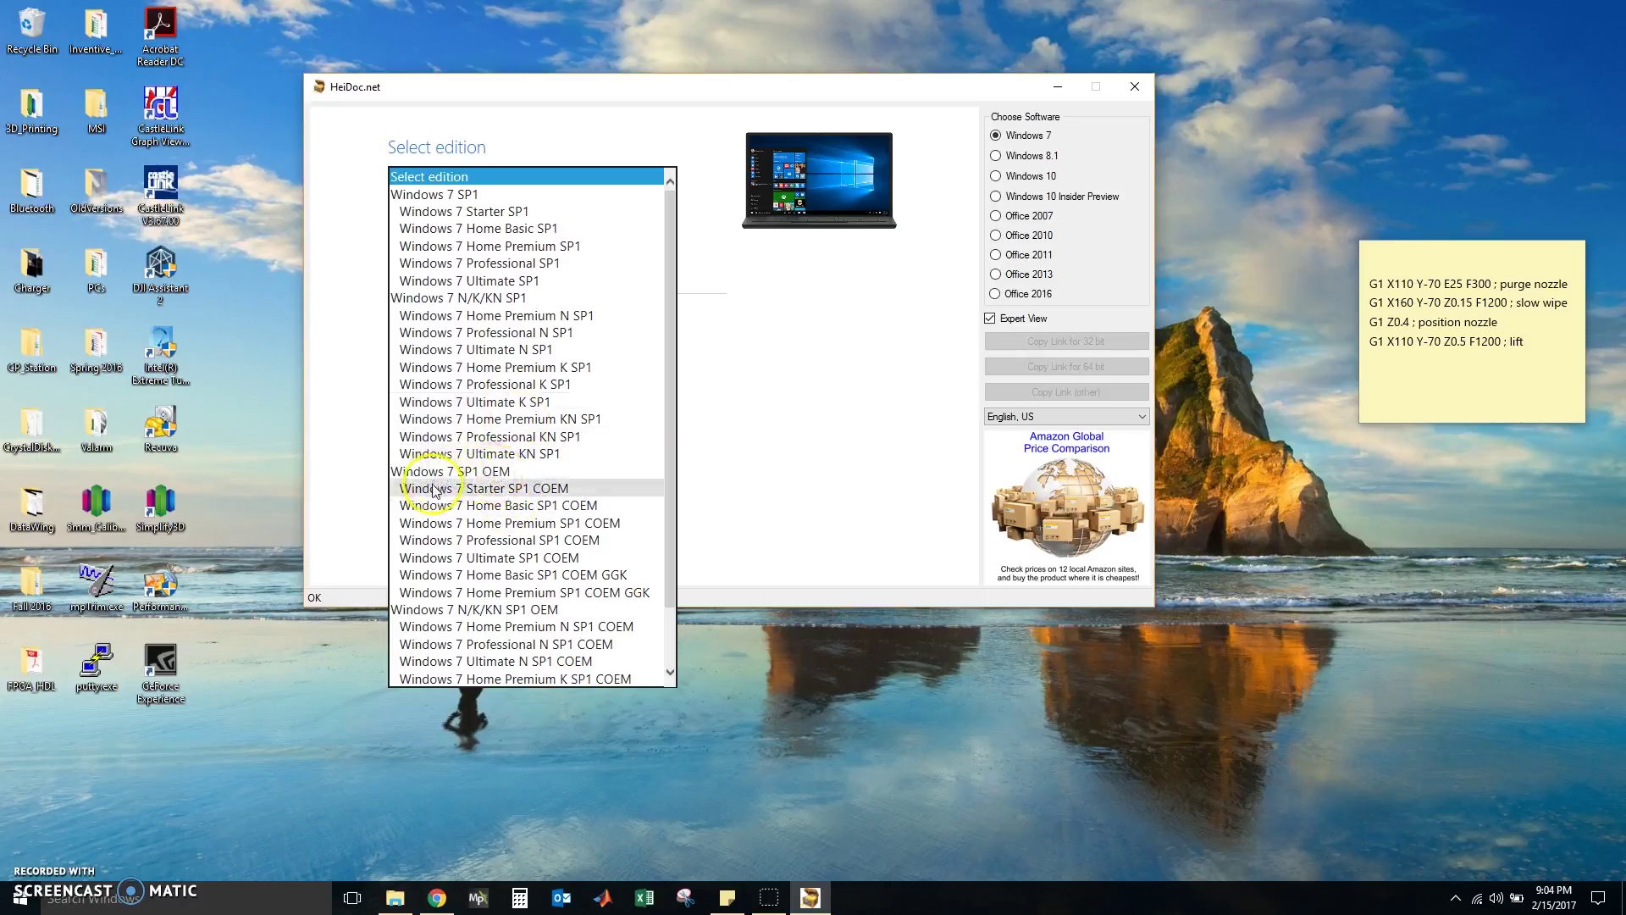
pyautogui.click(463, 542)
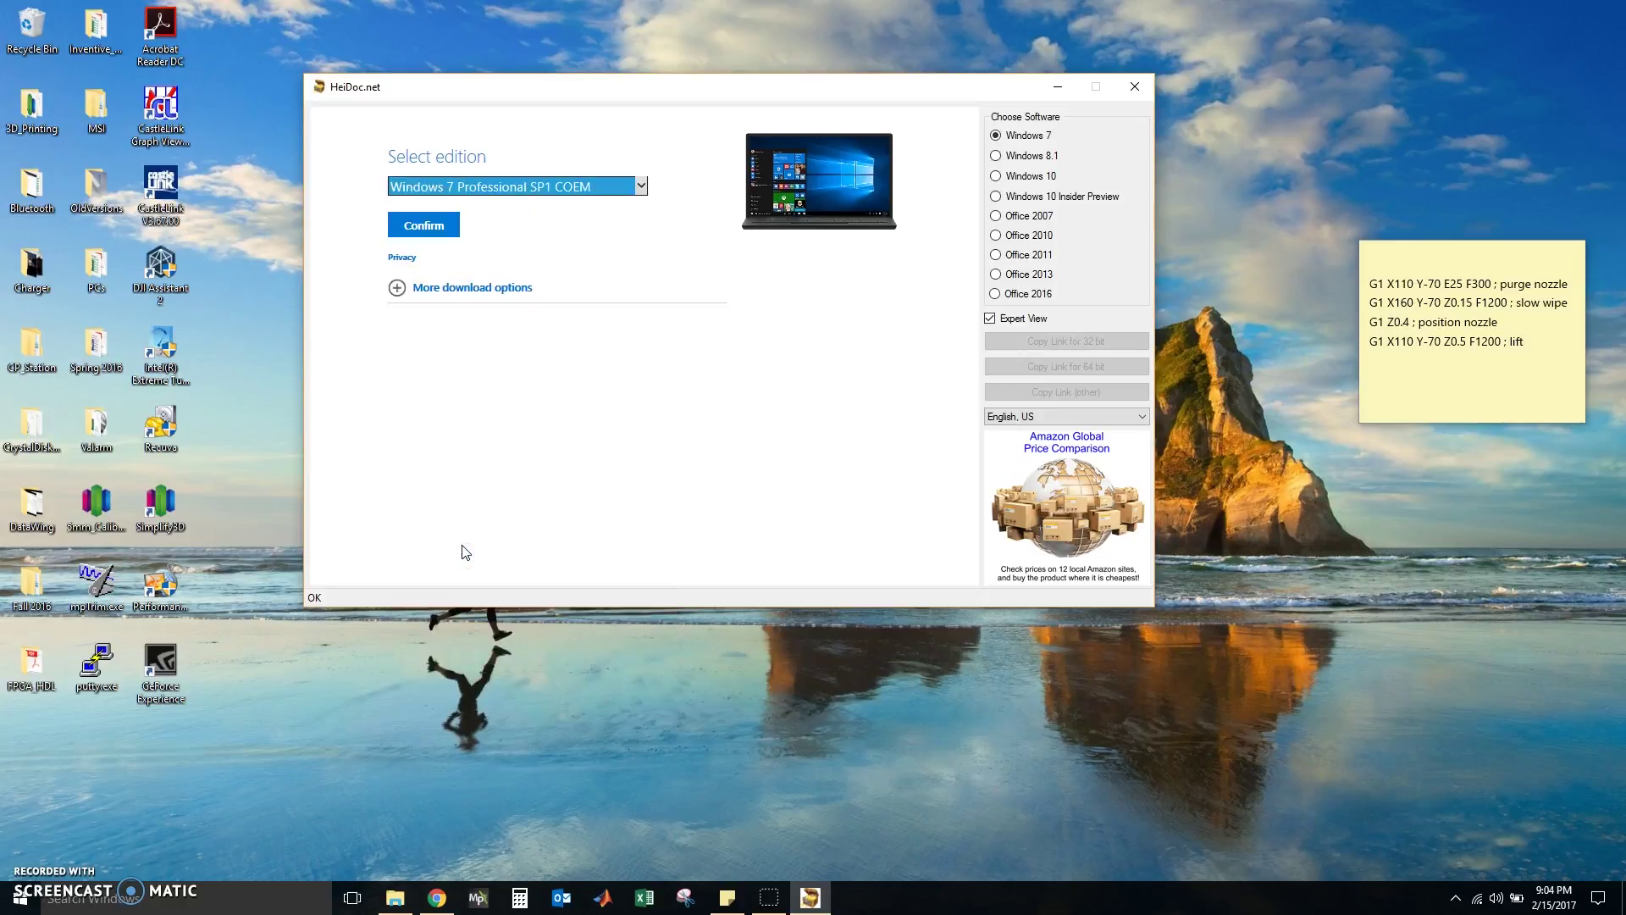
pyautogui.click(418, 227)
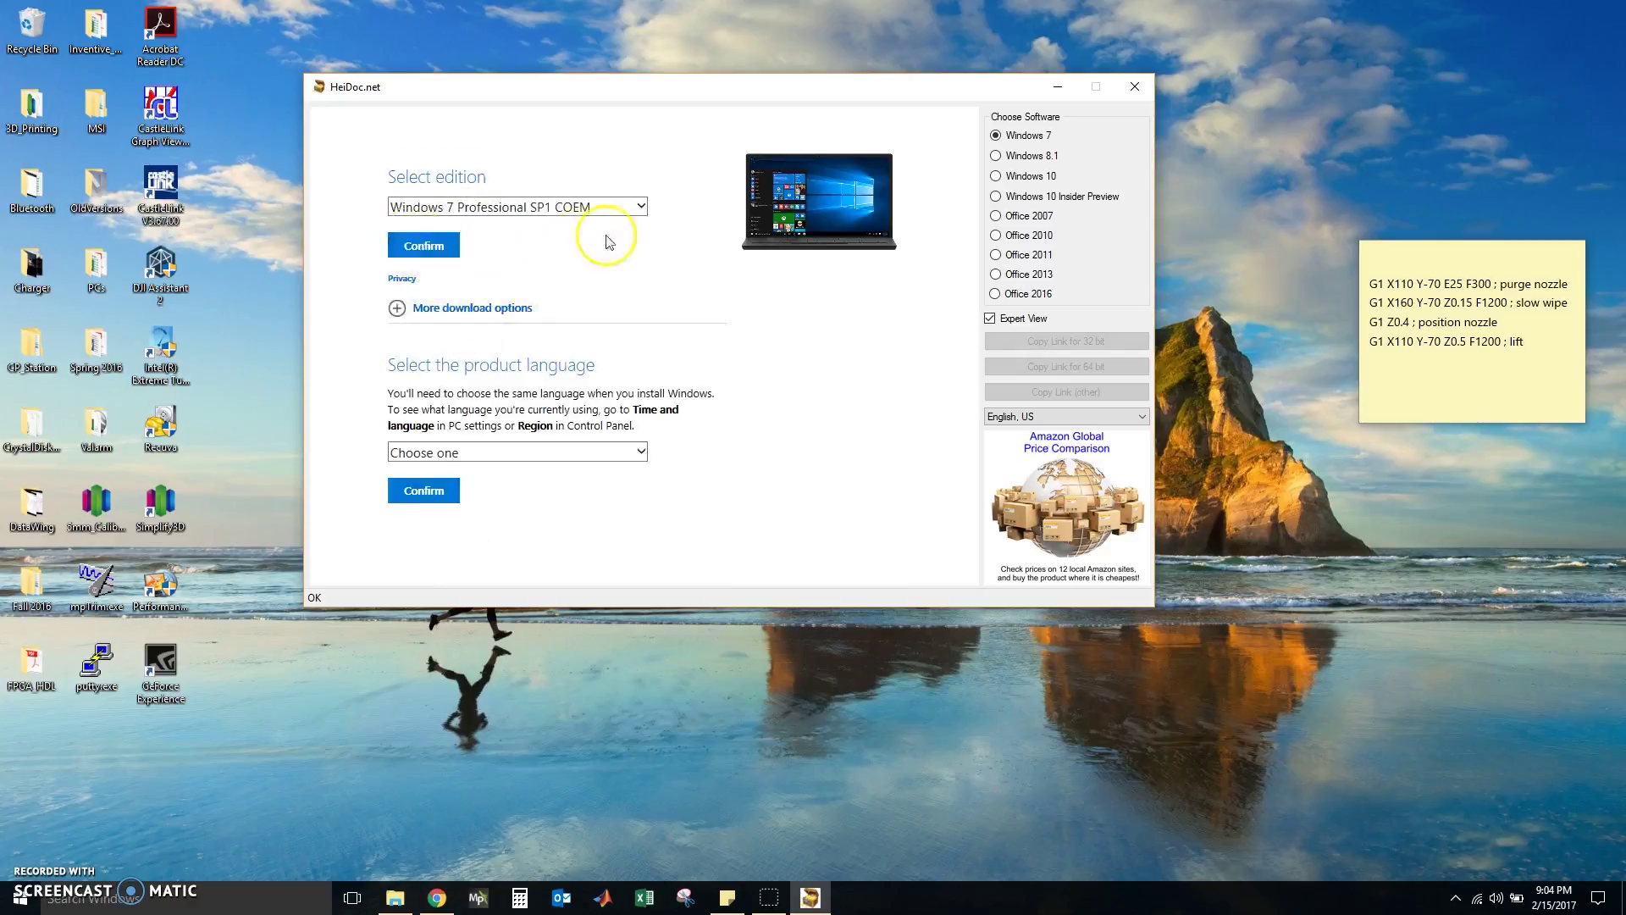
# - Choose English as the product language and confirm to get download links
pyautogui.click(630, 457)
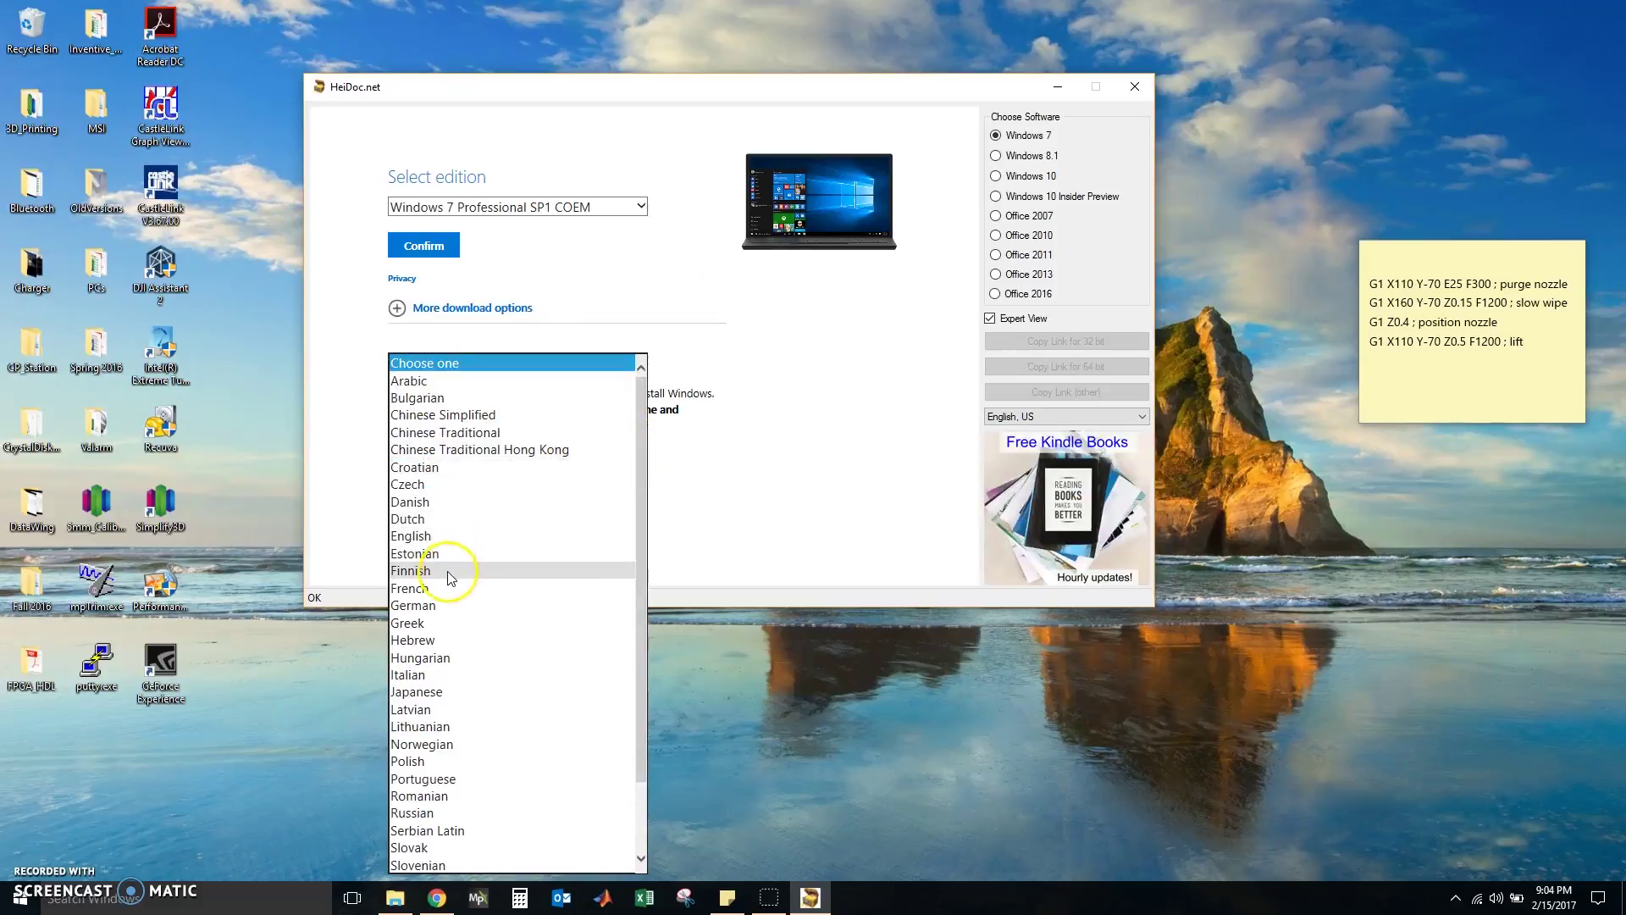
pyautogui.click(413, 536)
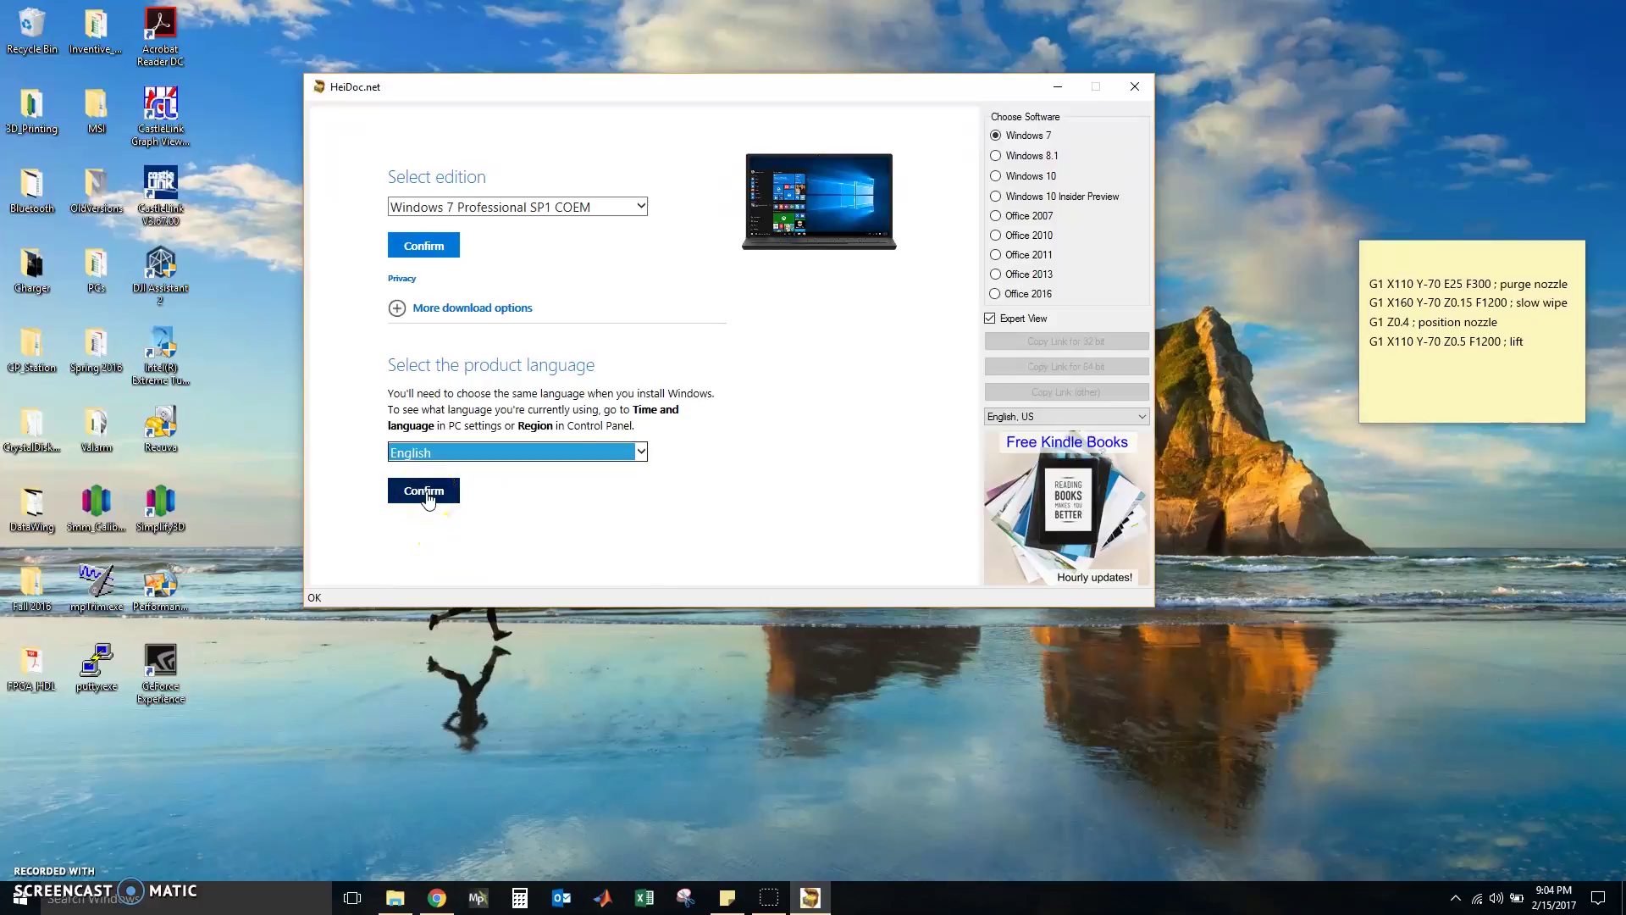
pyautogui.click(428, 499)
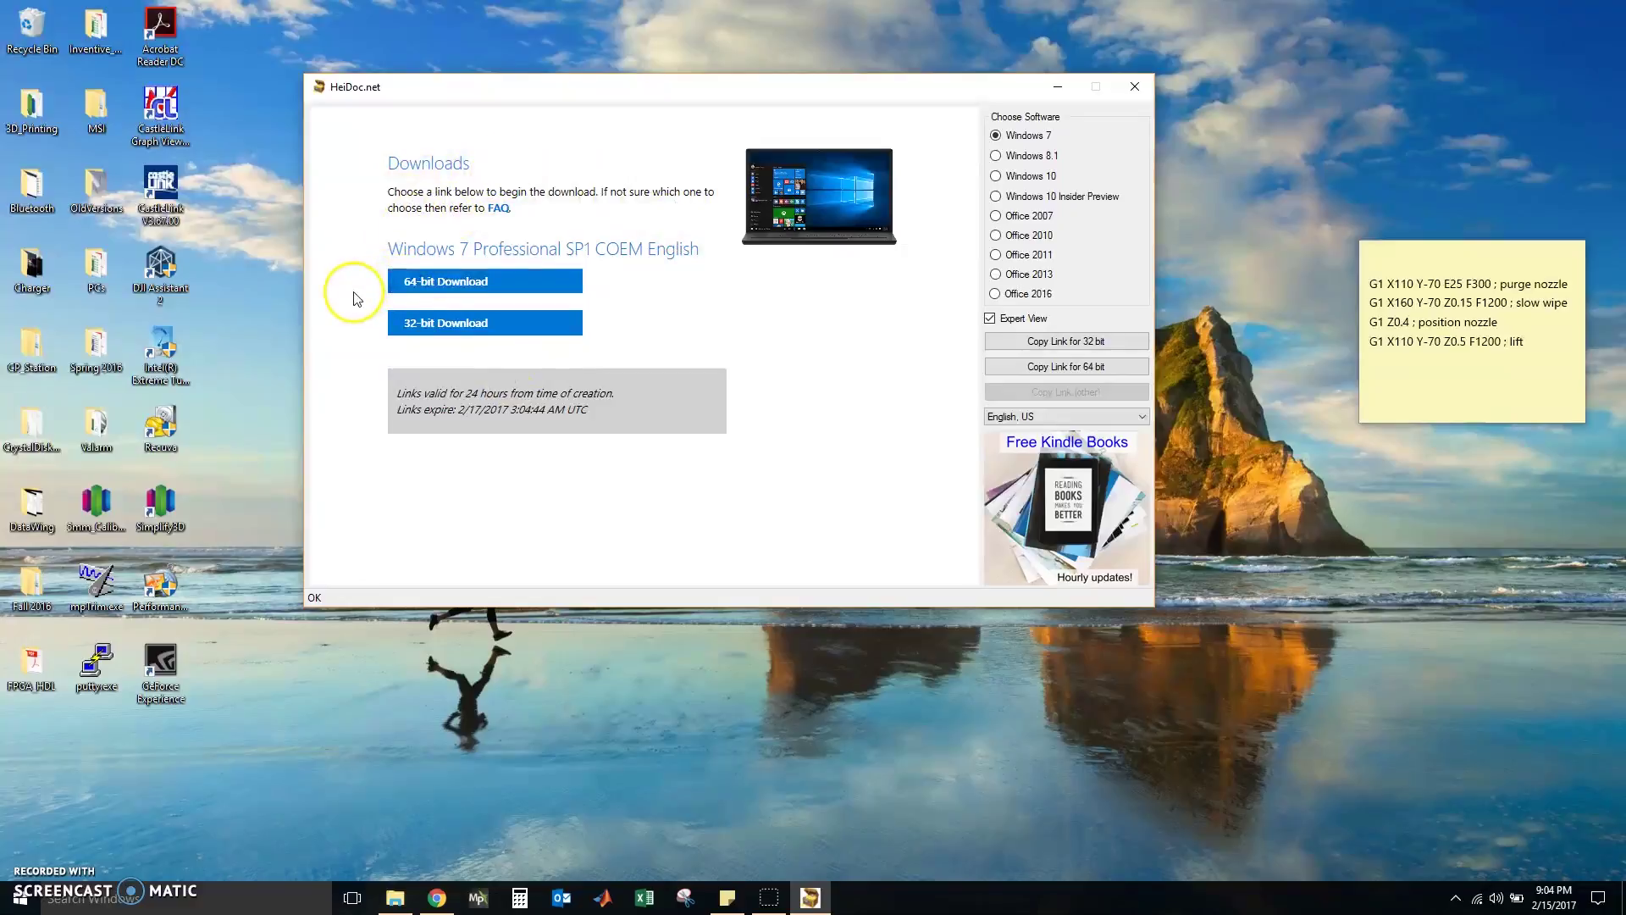
# - Save the 64-bit Win7_Pro_SP1_English_COEM_x64.iso to the Desktop and close the completion notice
pyautogui.click(447, 283)
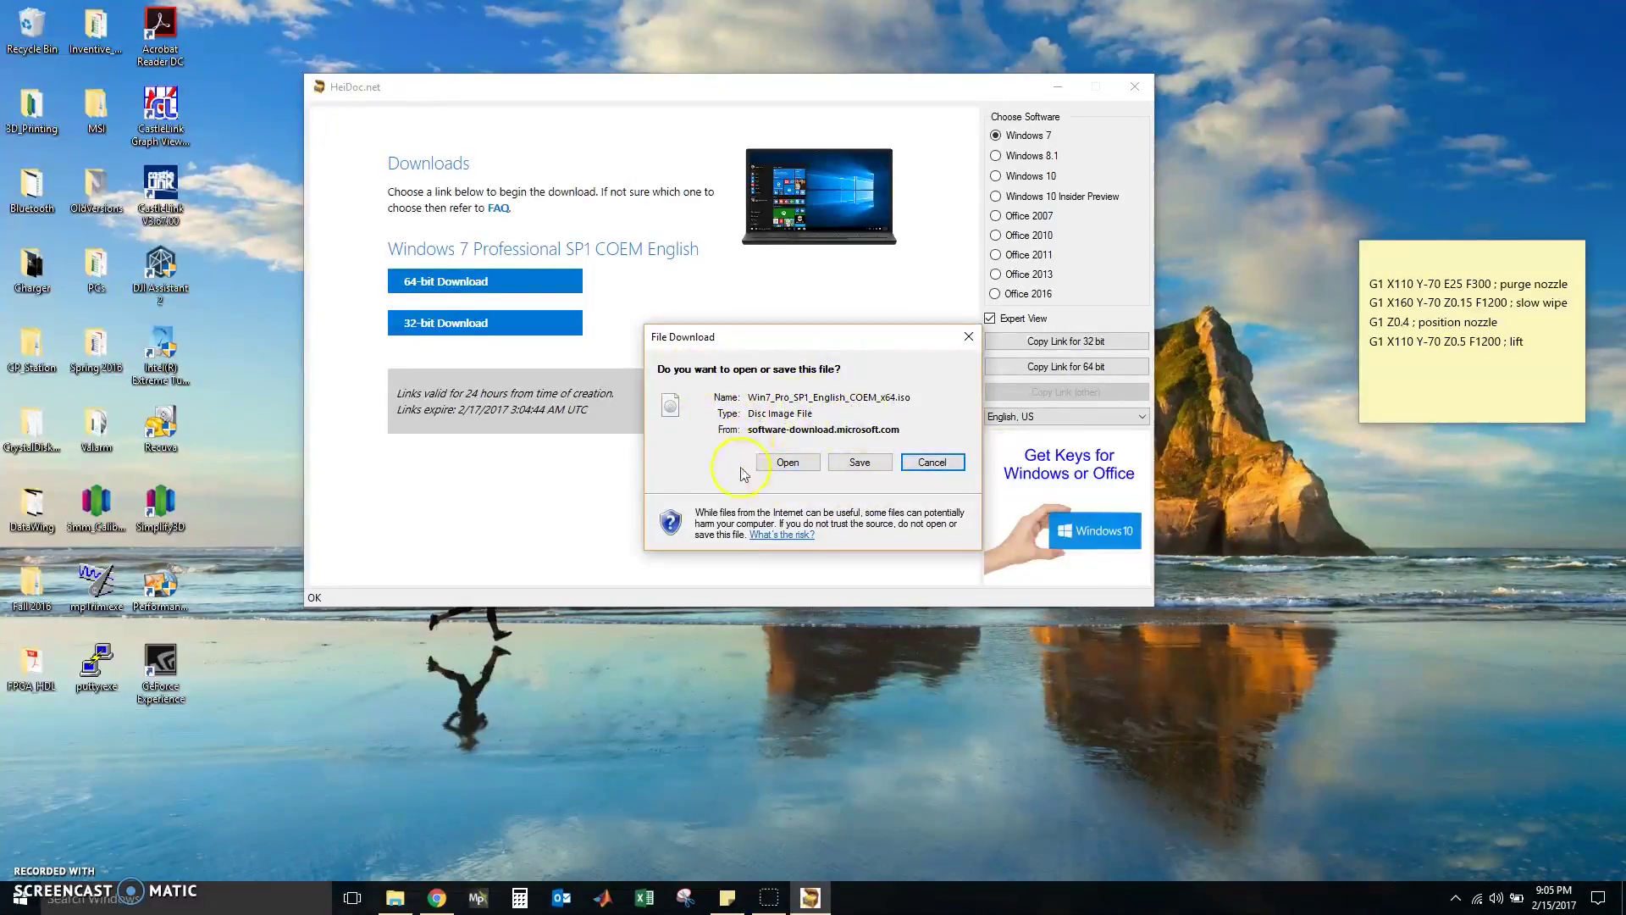
pyautogui.click(857, 463)
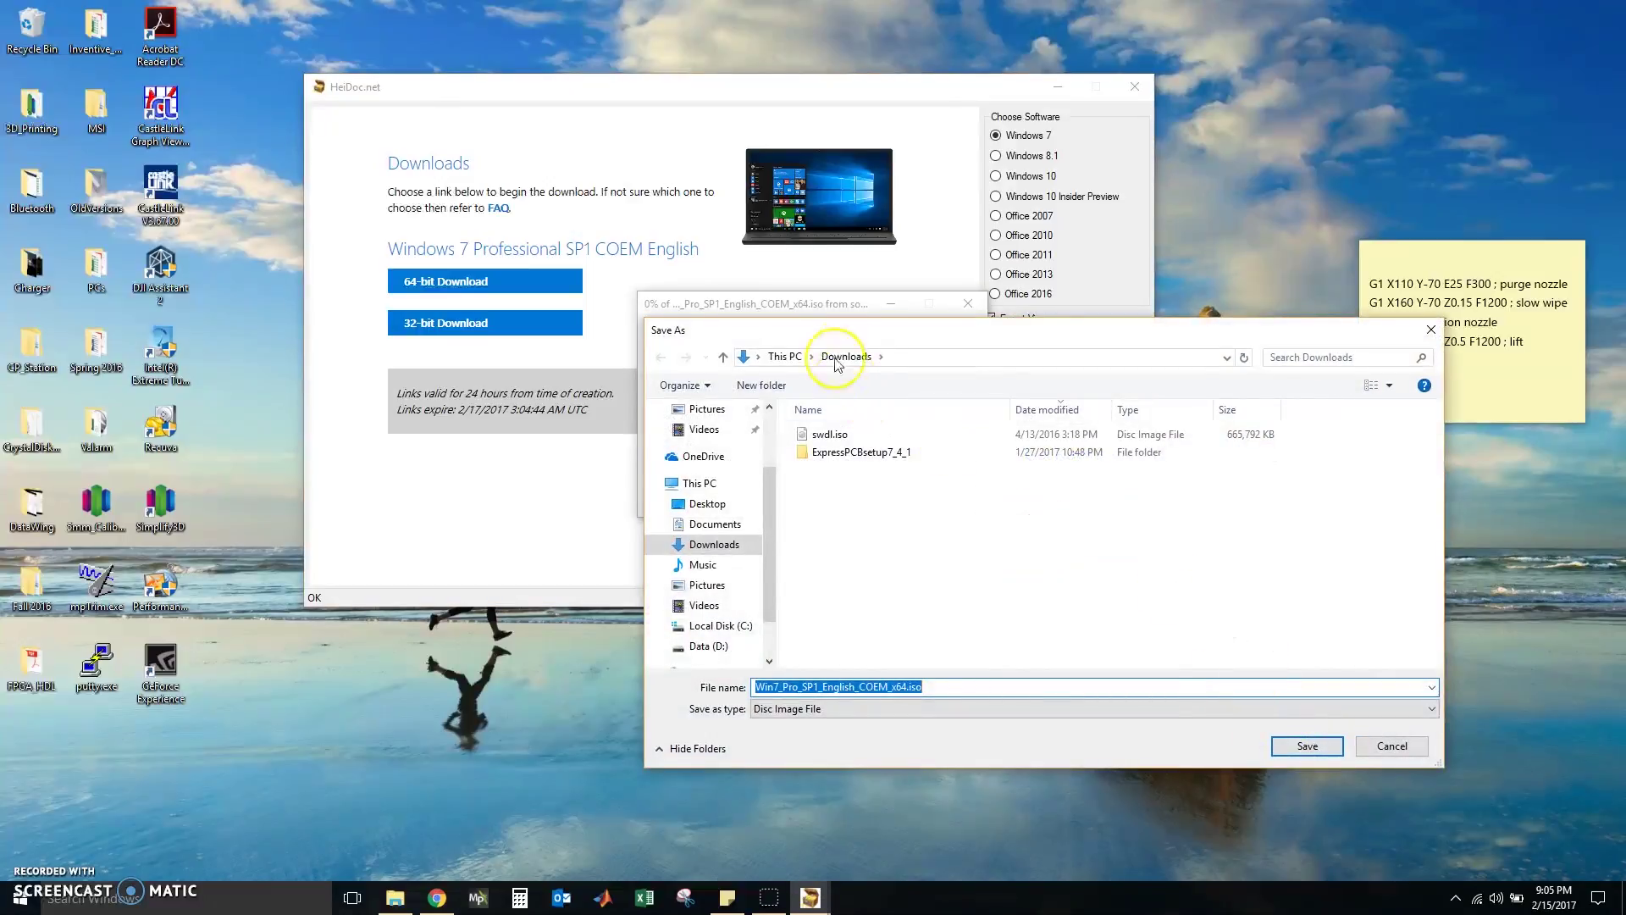
pyautogui.click(705, 503)
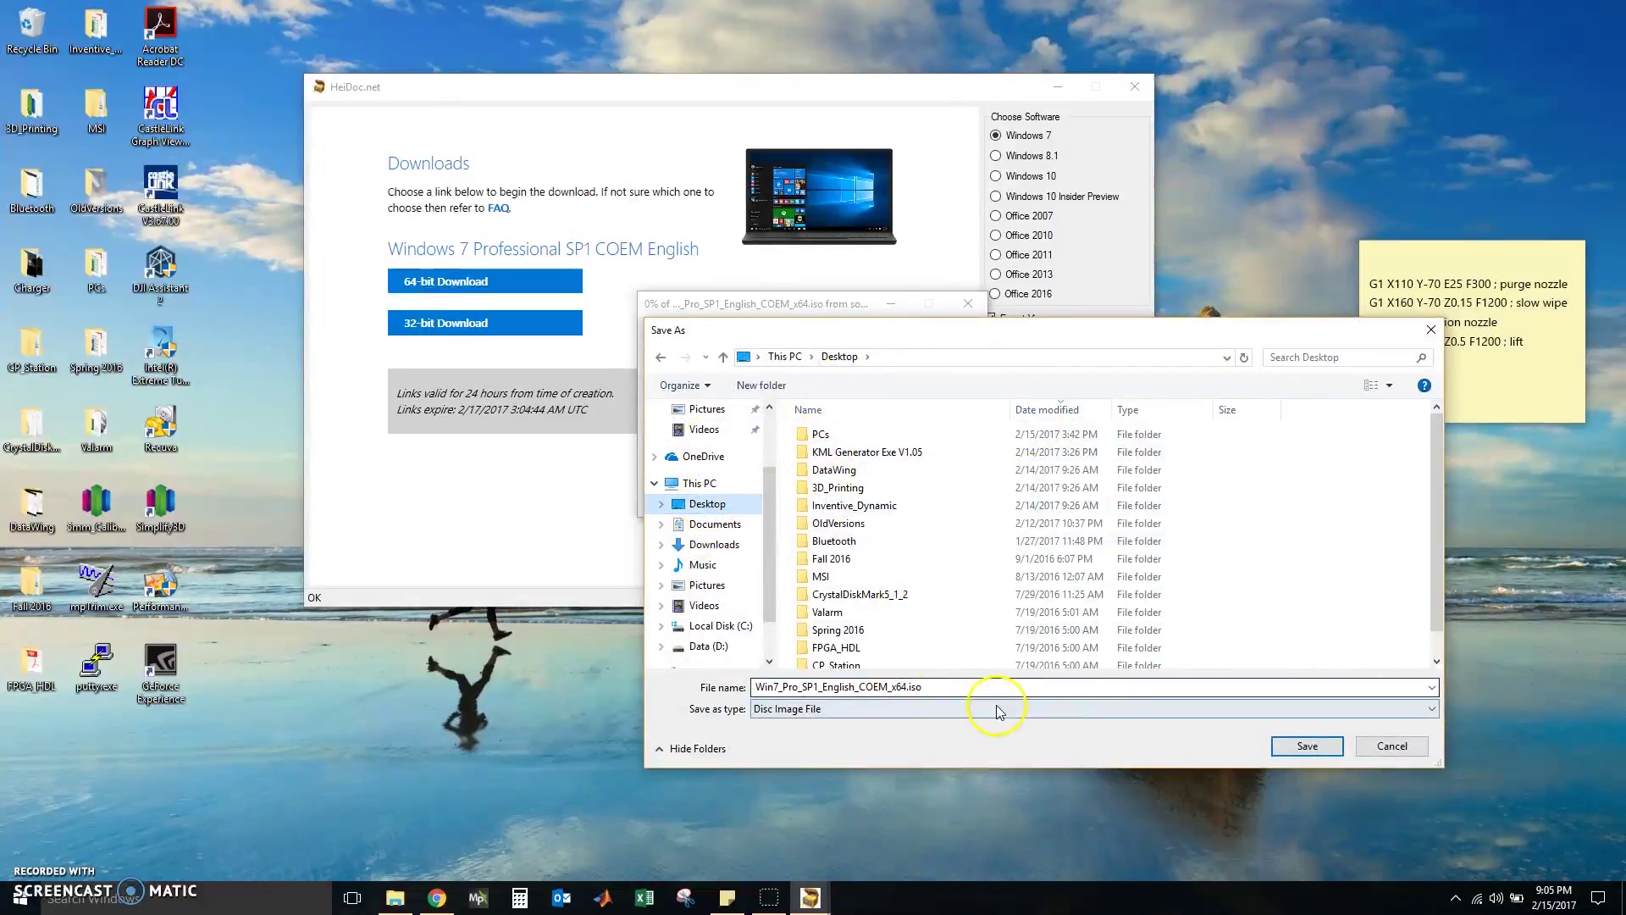
pyautogui.click(1308, 747)
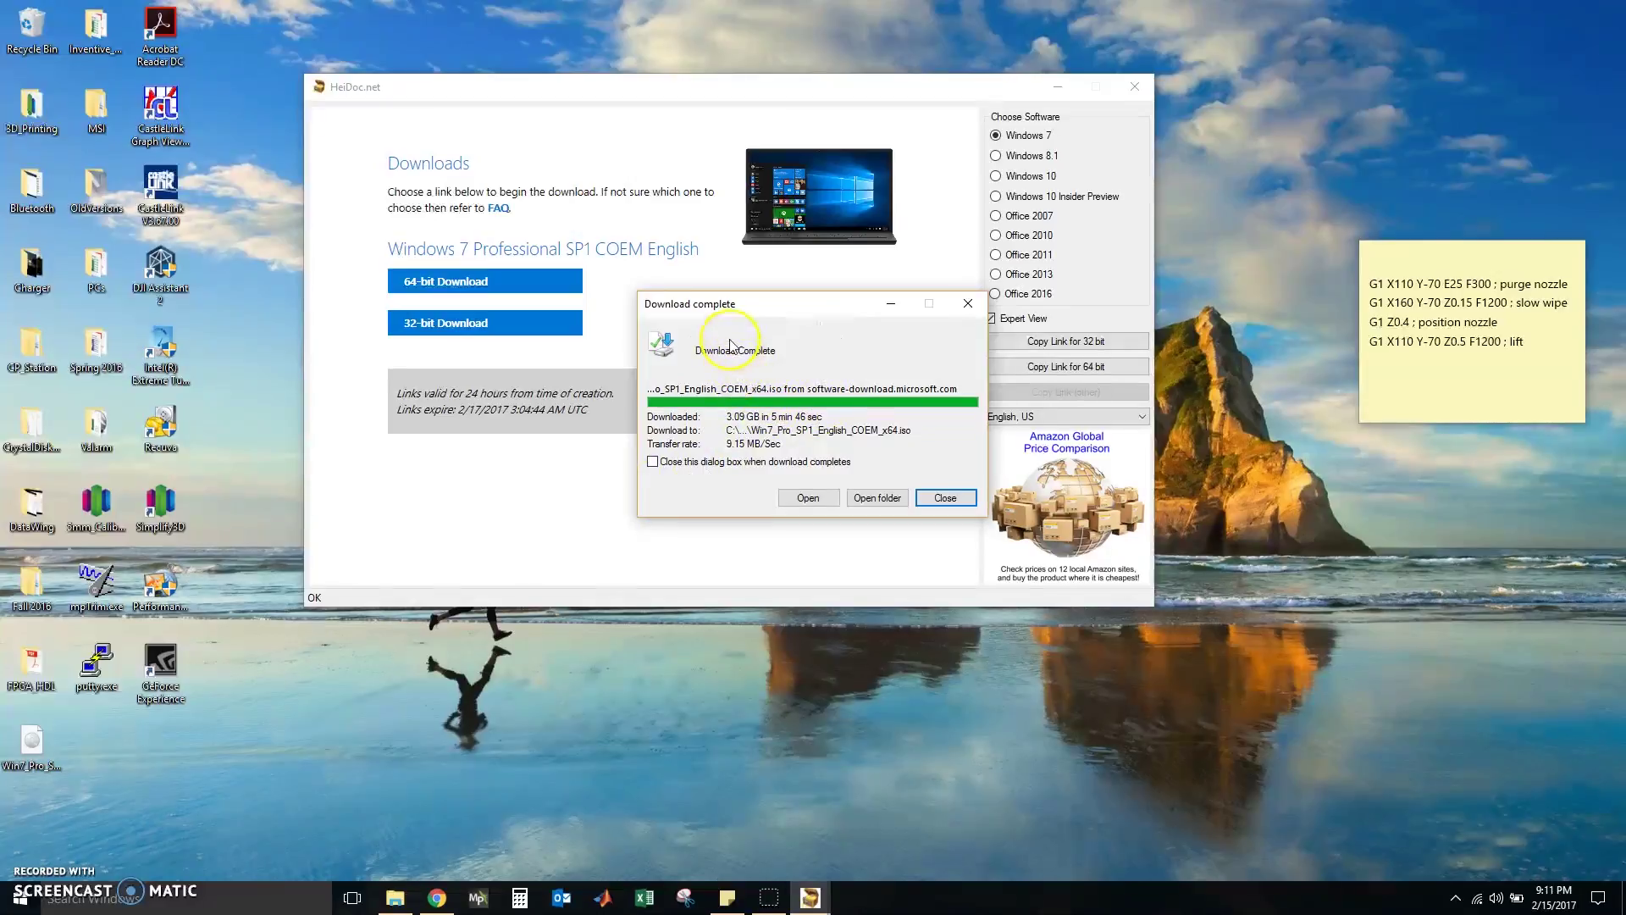
pyautogui.click(942, 498)
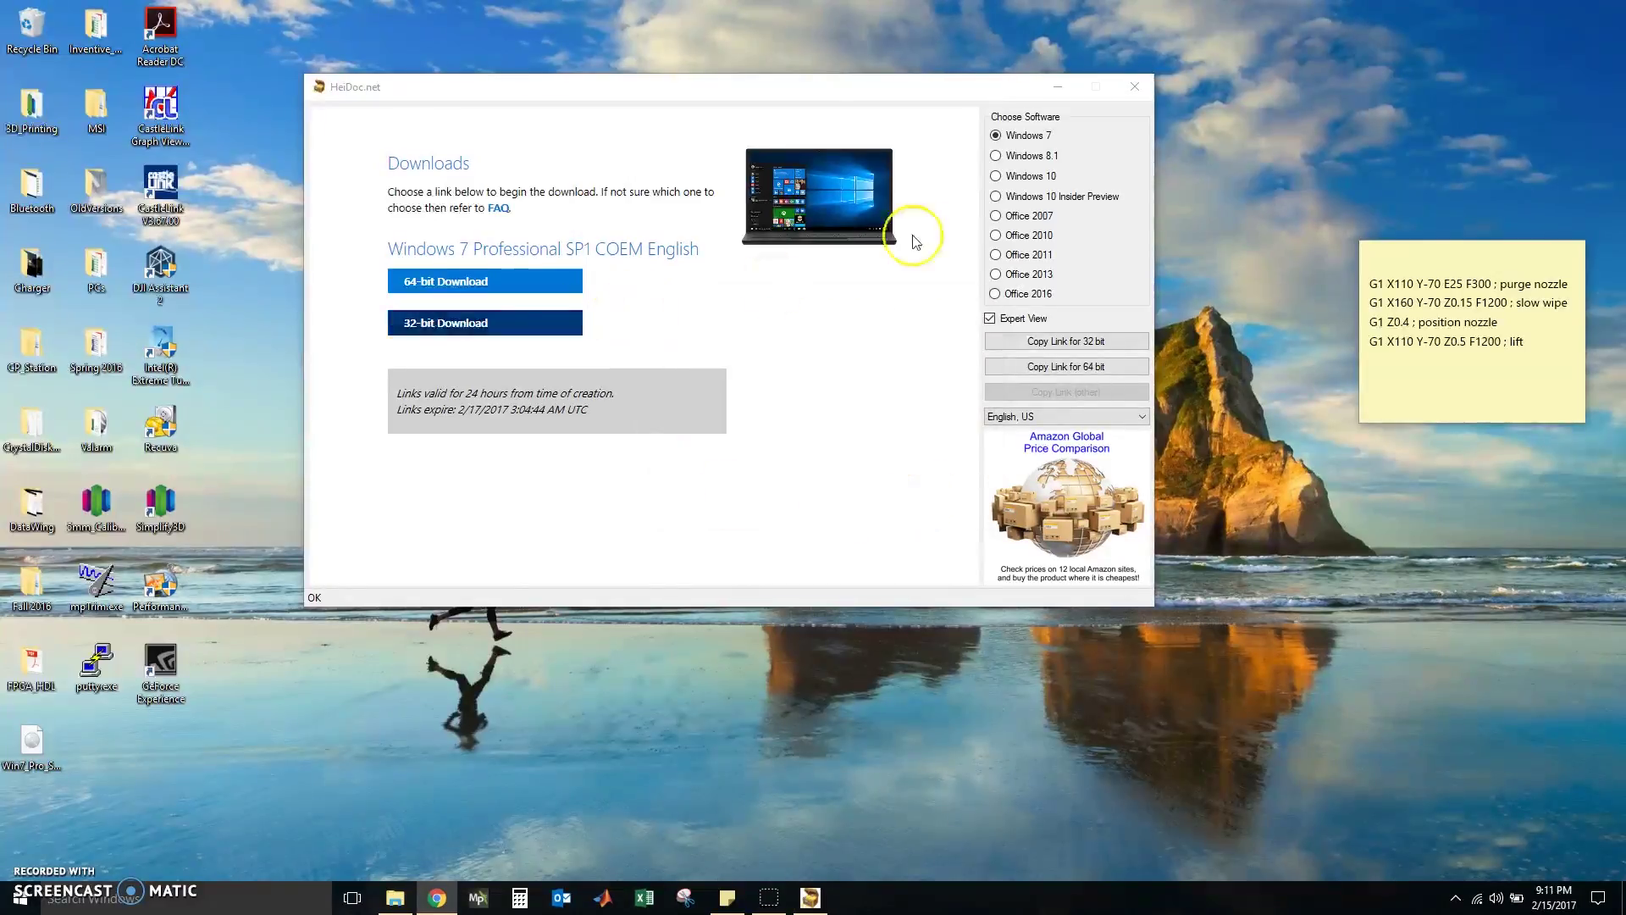
# - Close Windows ISO Downloader and return to the browser's USB/DVD Download Tool page
pyautogui.click(1133, 85)
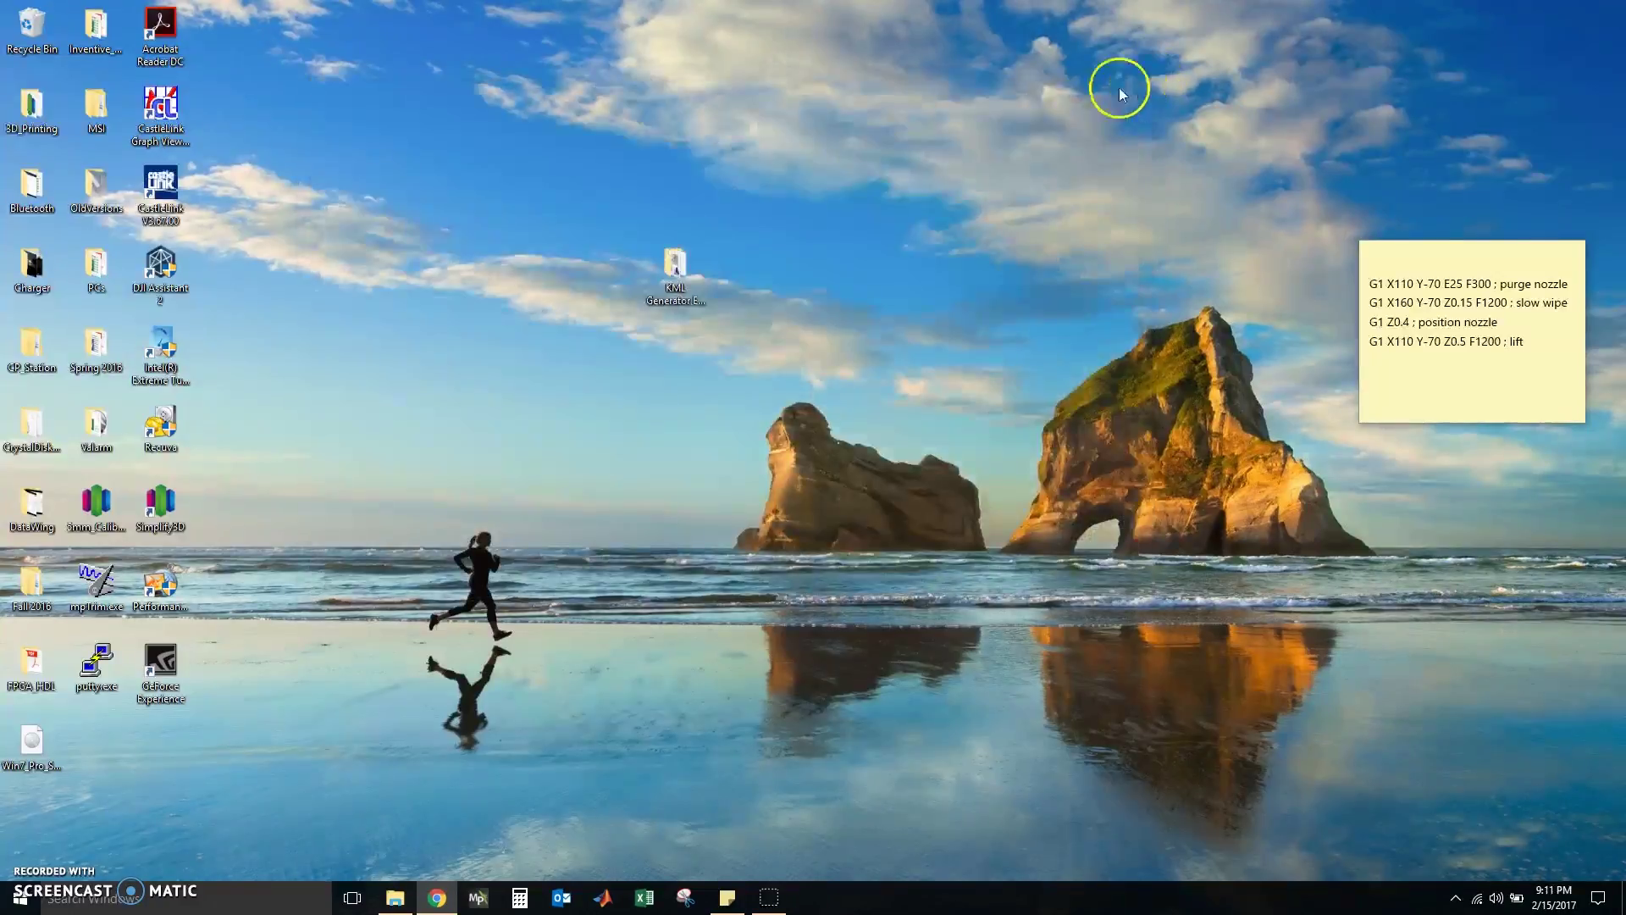
pyautogui.click(430, 891)
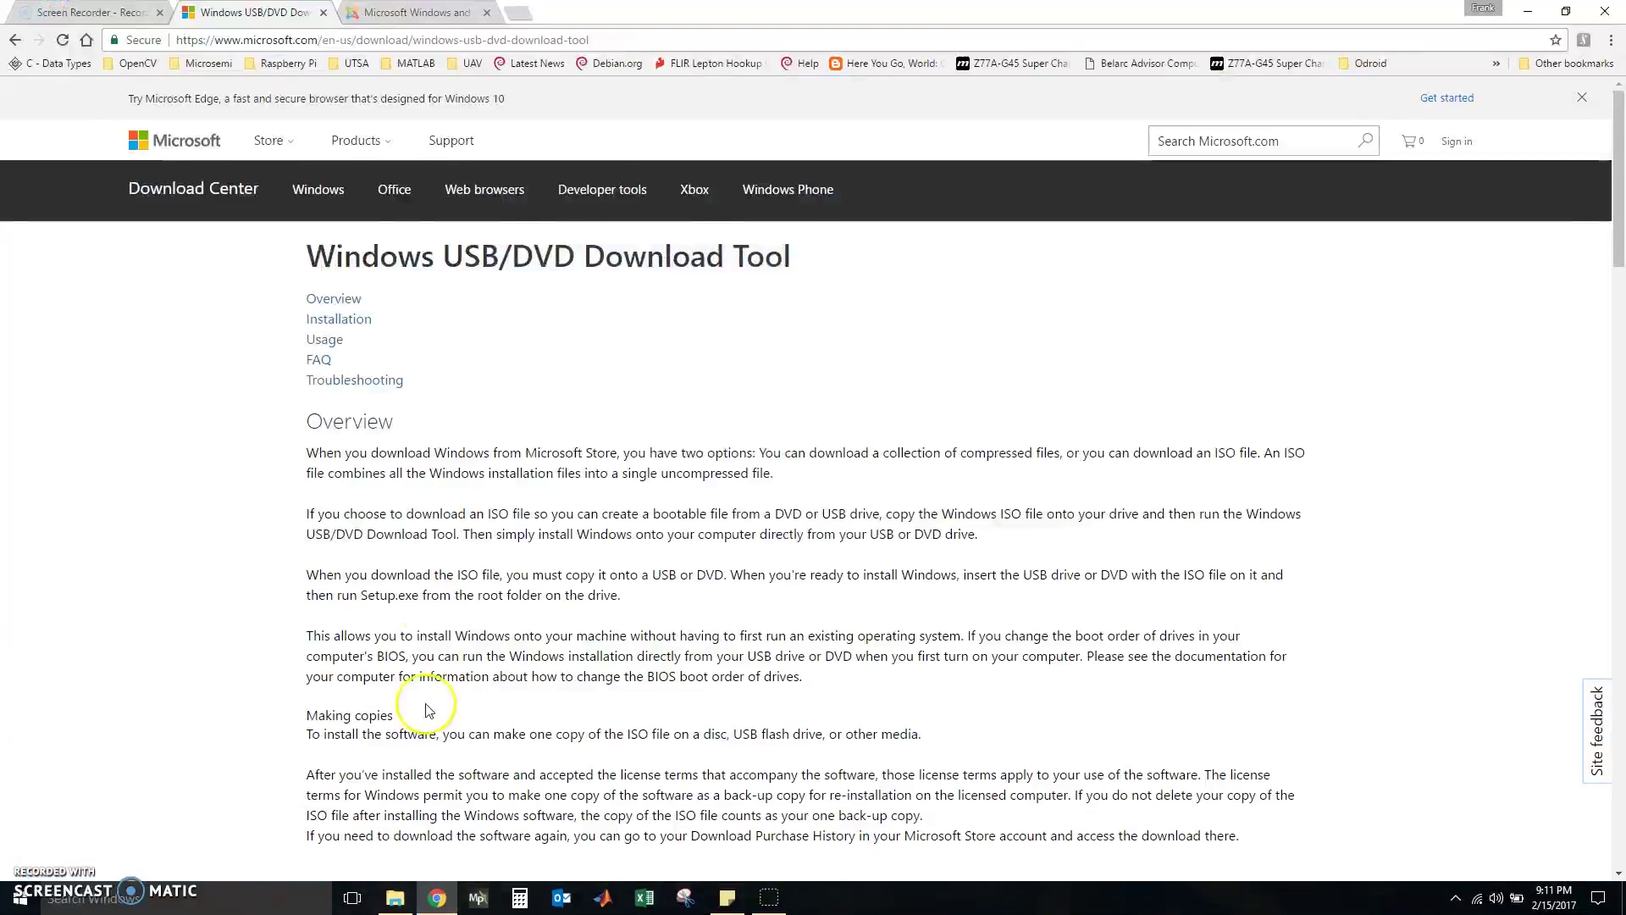
pyautogui.moveTo(288, 256); pyautogui.dragTo(813, 256)
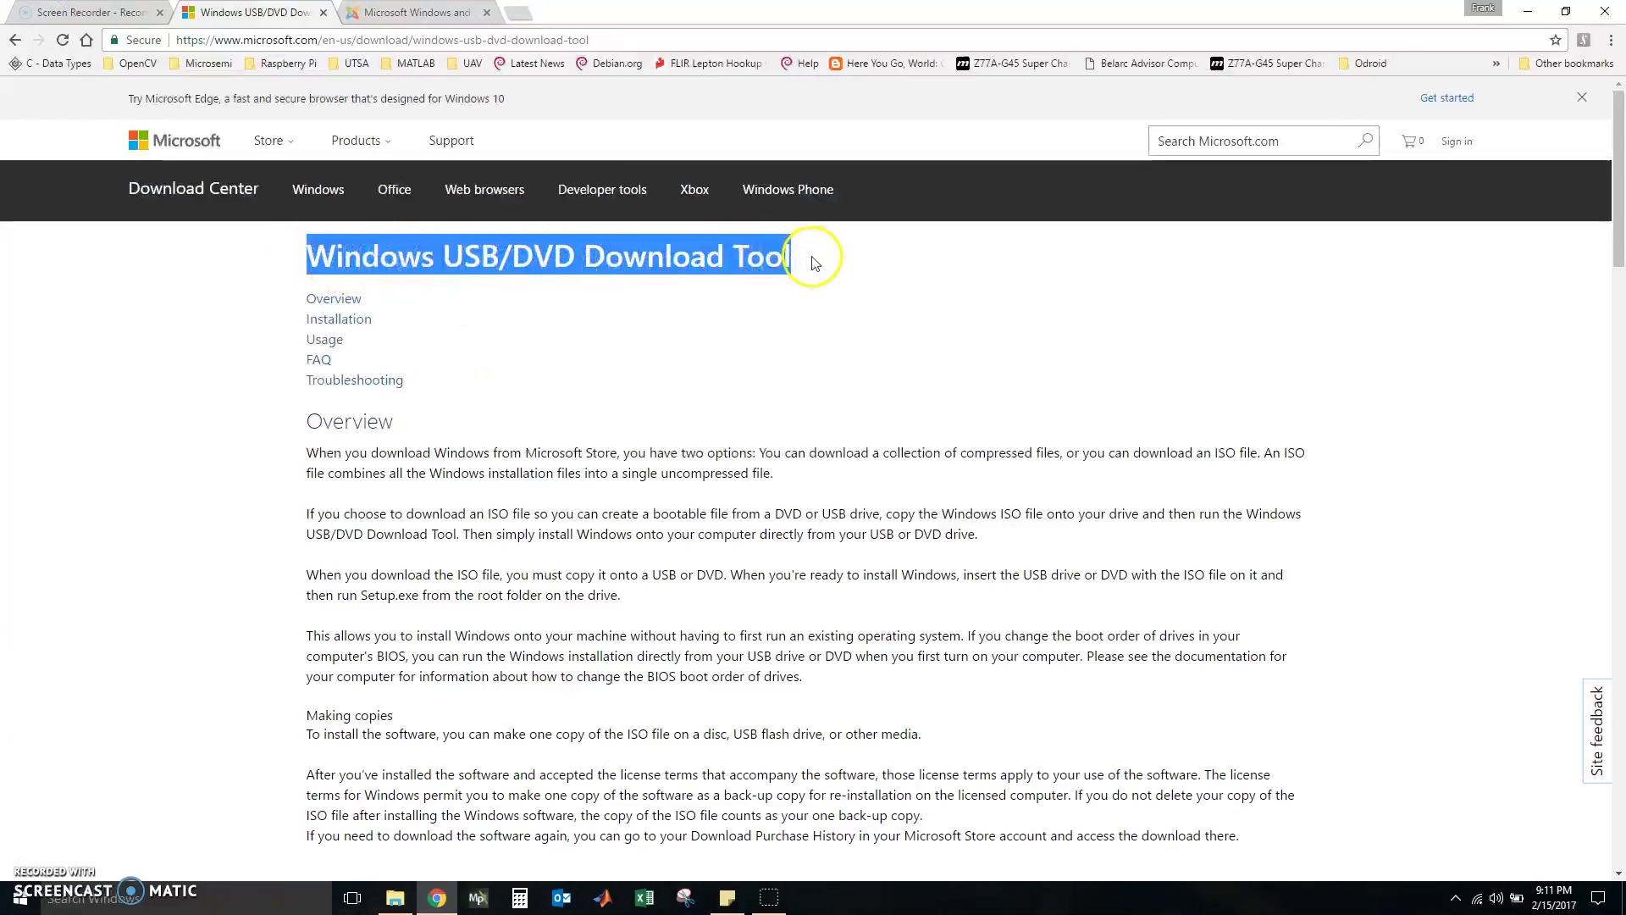
pyautogui.click(539, 293)
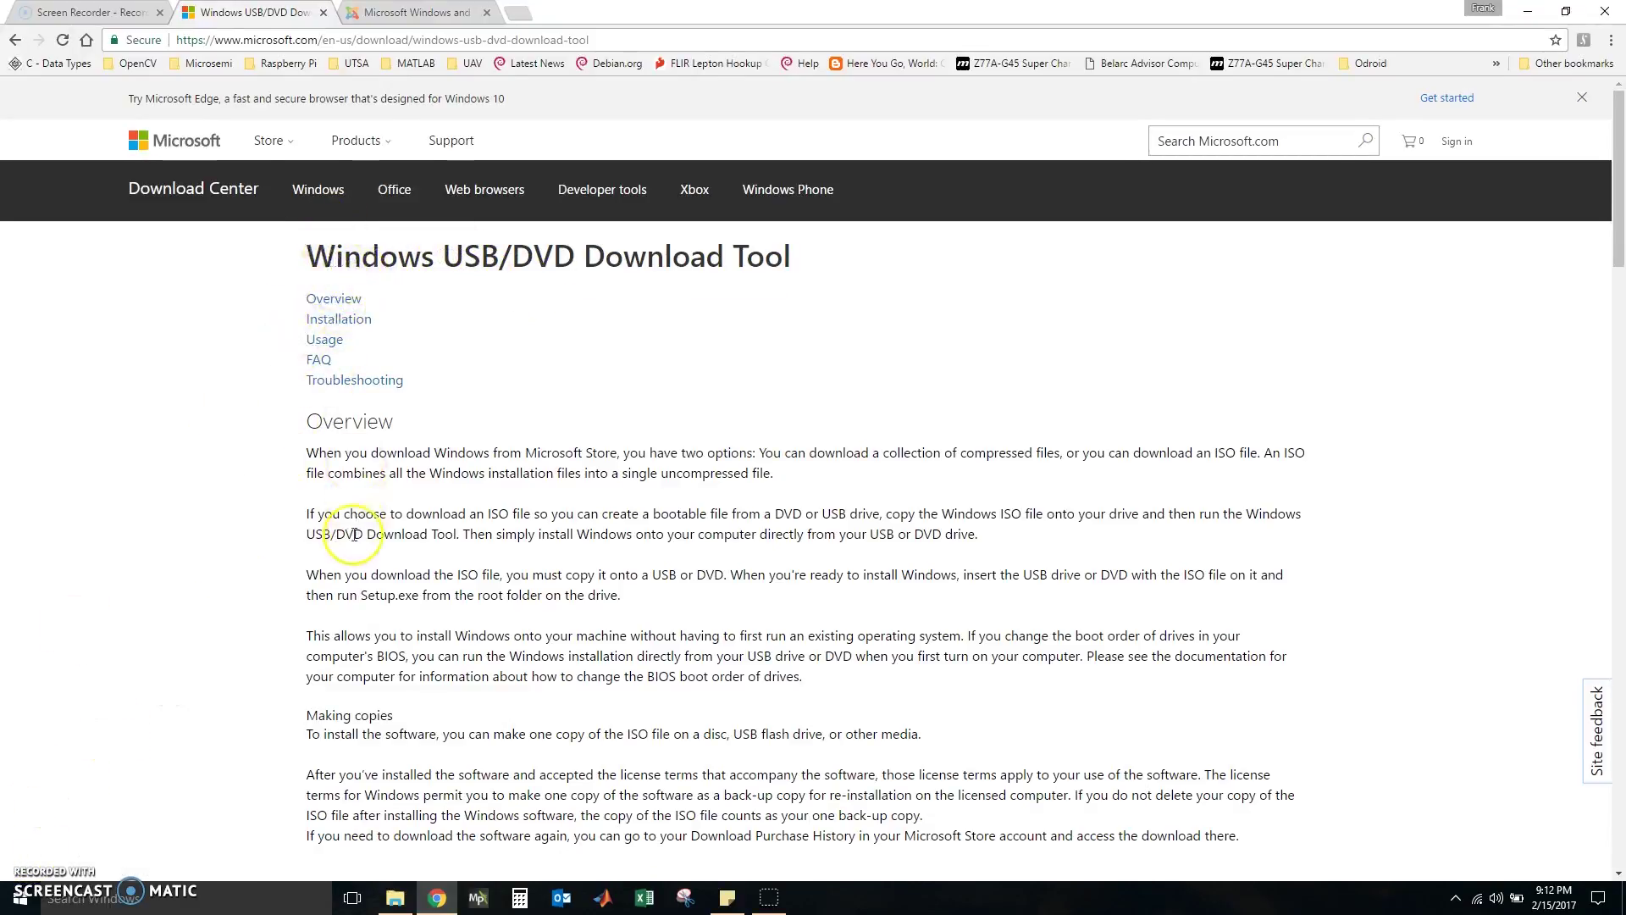
# - Scroll to Installation and follow the Windows USB/DVD Download Tool link to CodePlex
pyautogui.scroll(-4, 360, 521)
pyautogui.scroll(-1, 354, 540)
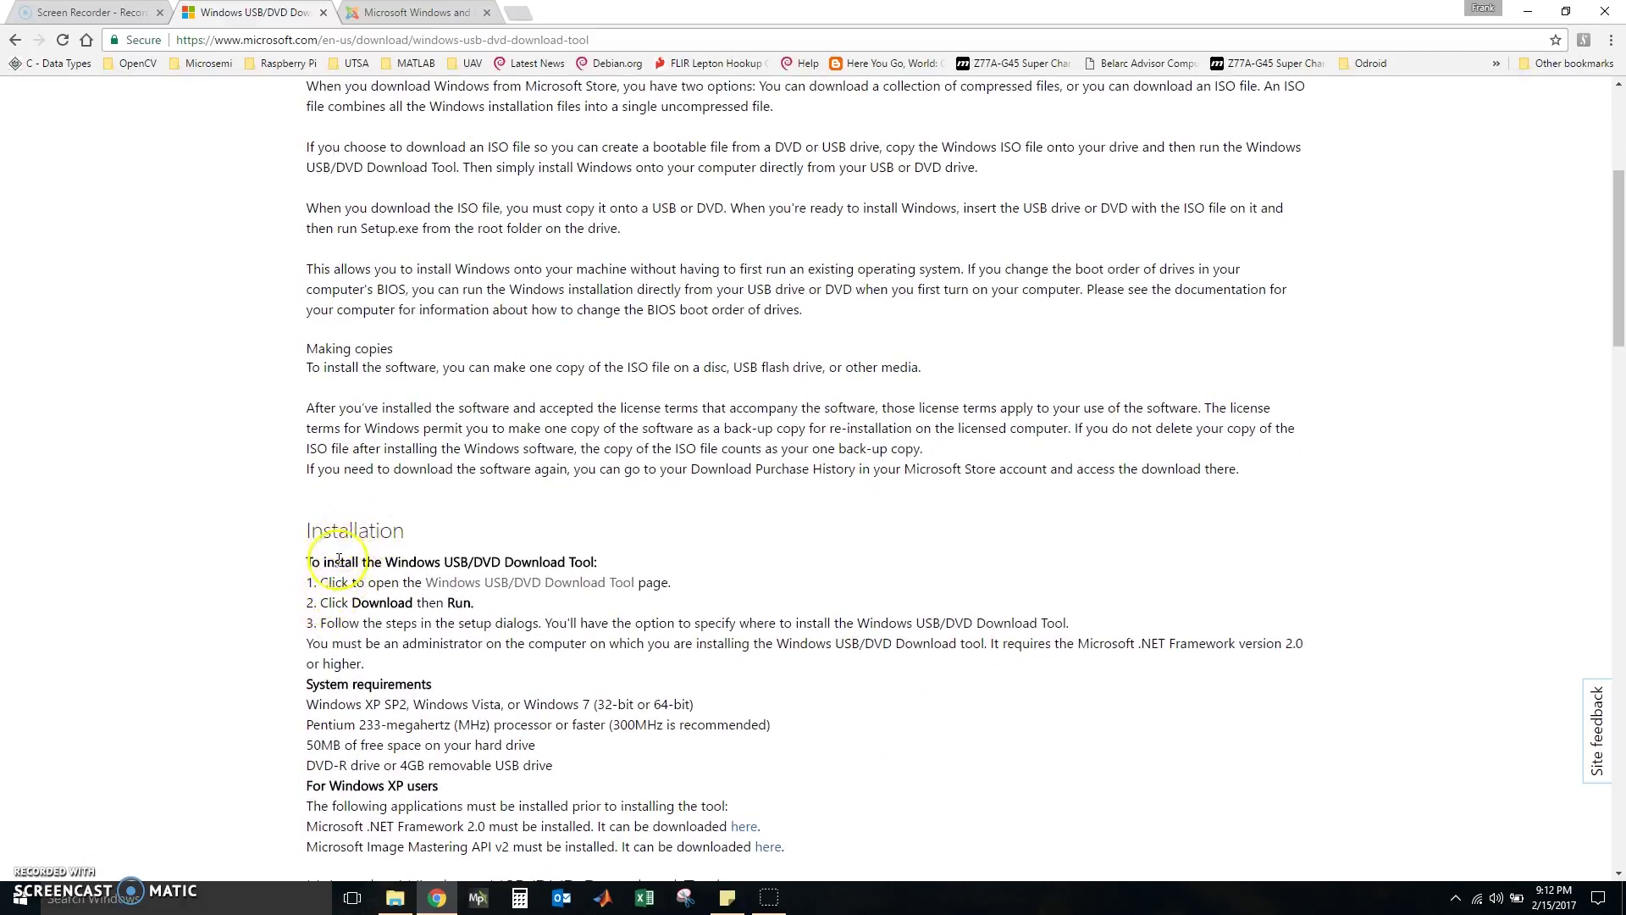
pyautogui.click(476, 584)
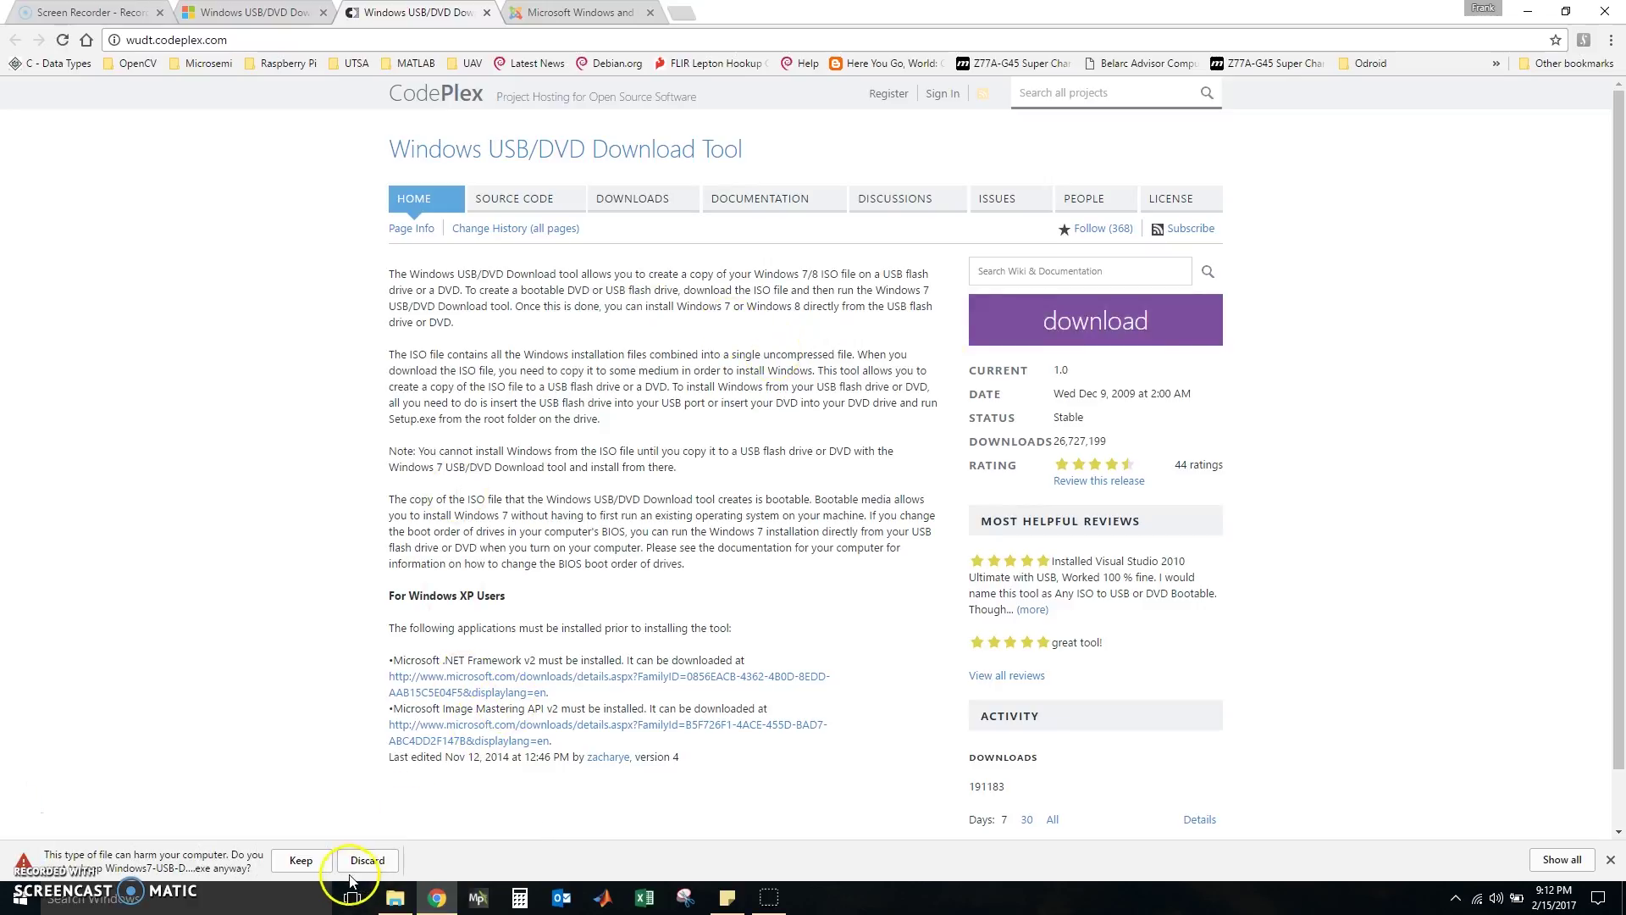
# - Keep and run the downloaded USB/DVD Download Tool installer
pyautogui.click(305, 861)
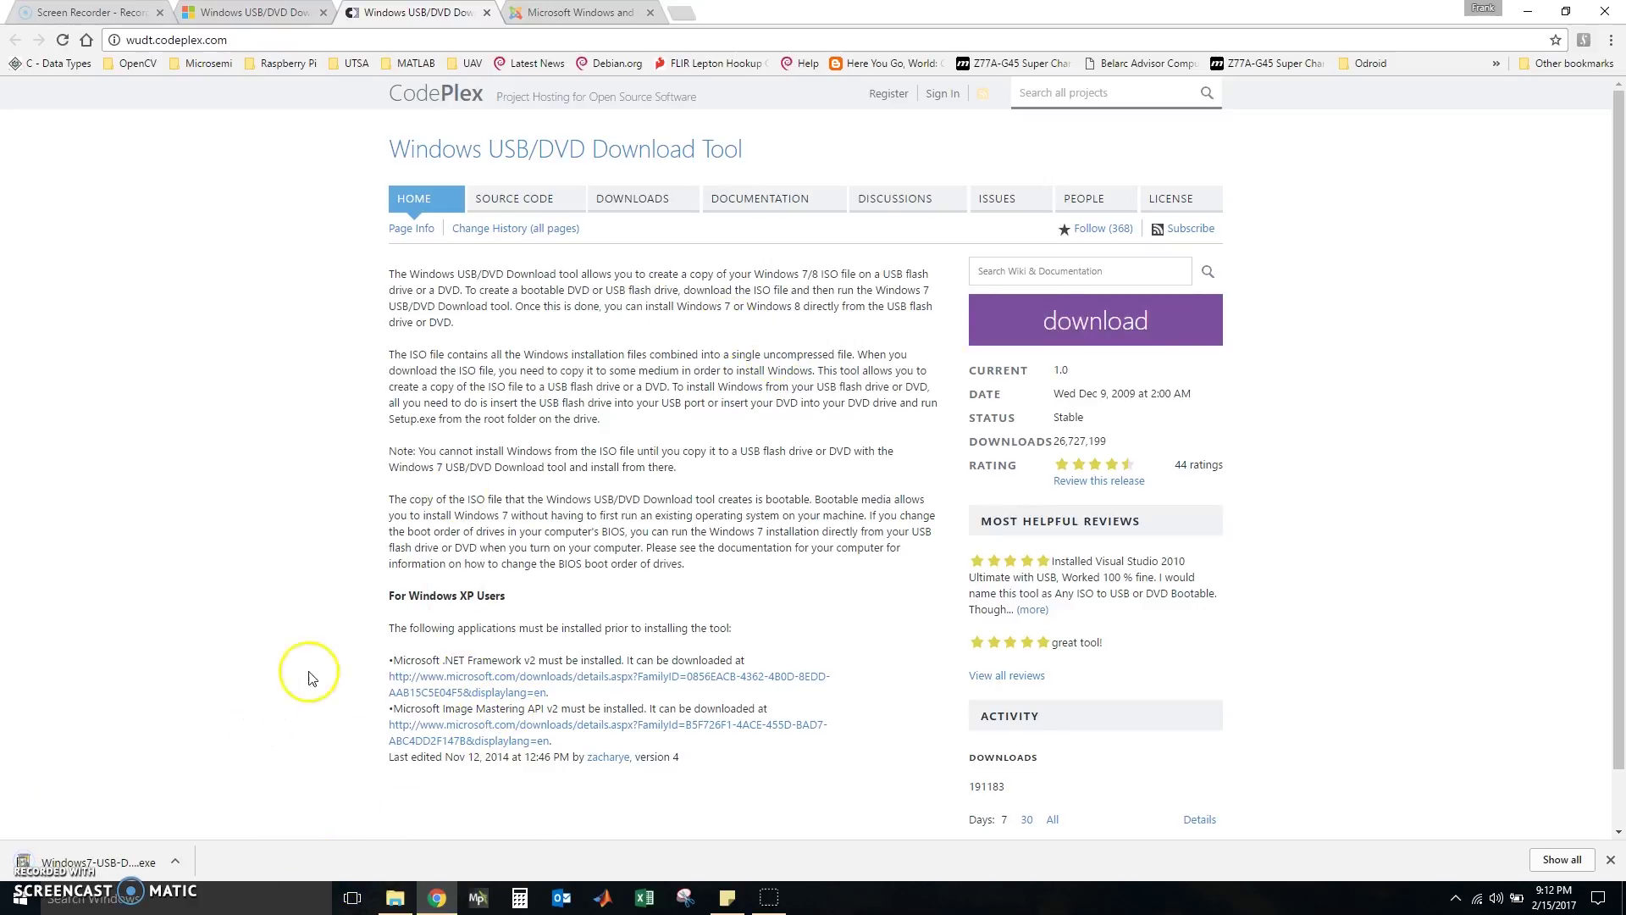
pyautogui.click(139, 869)
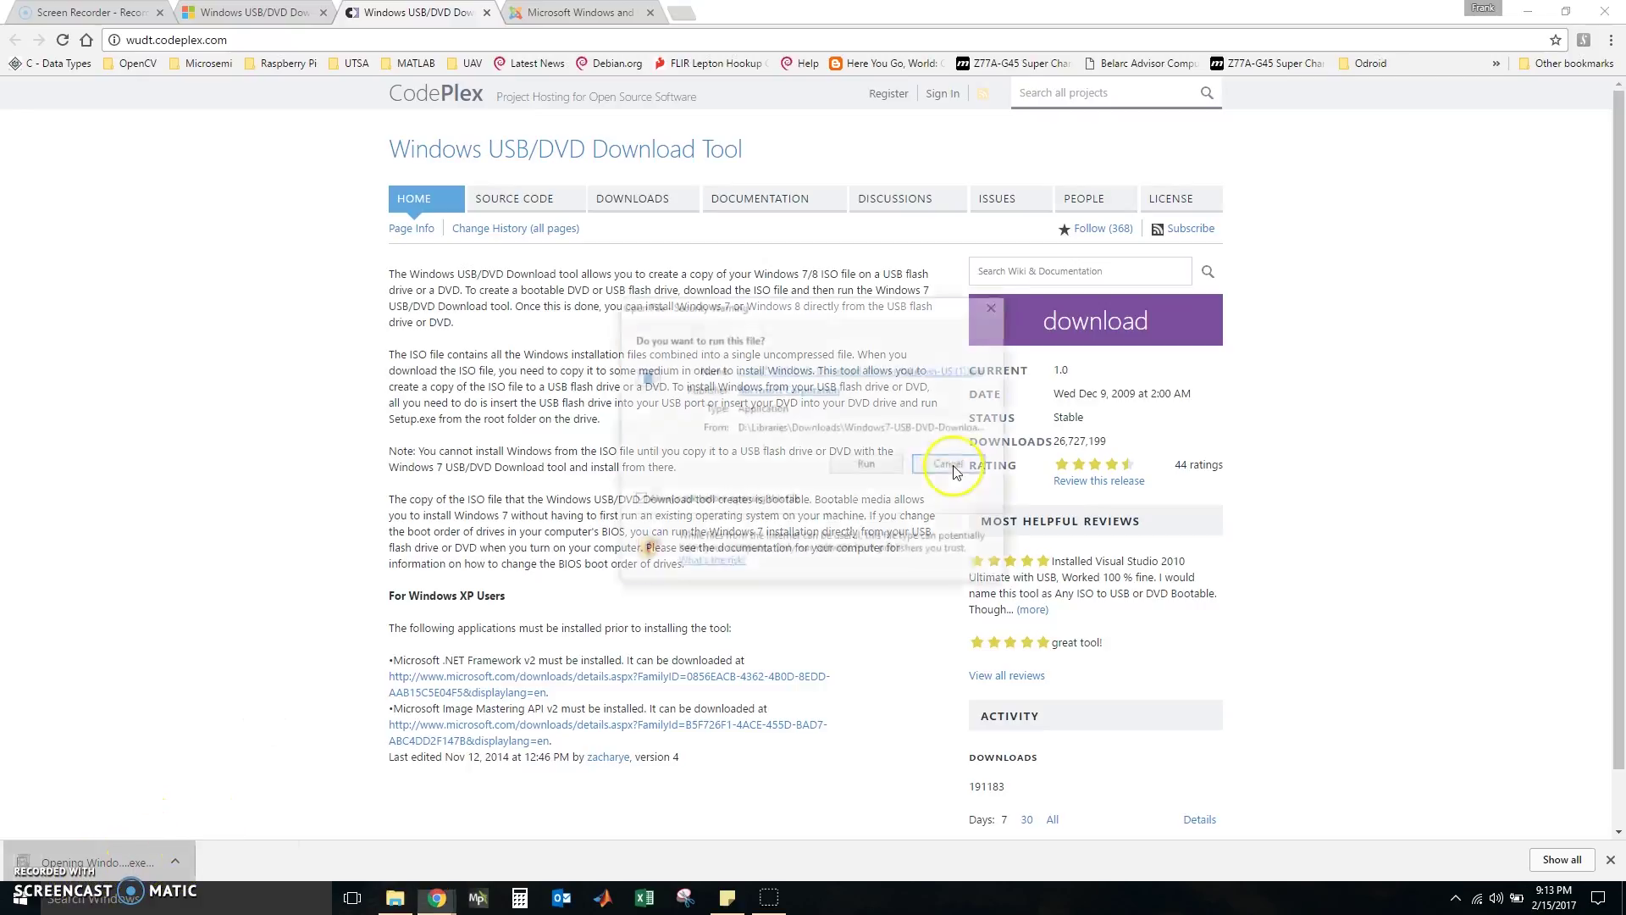
pyautogui.click(861, 468)
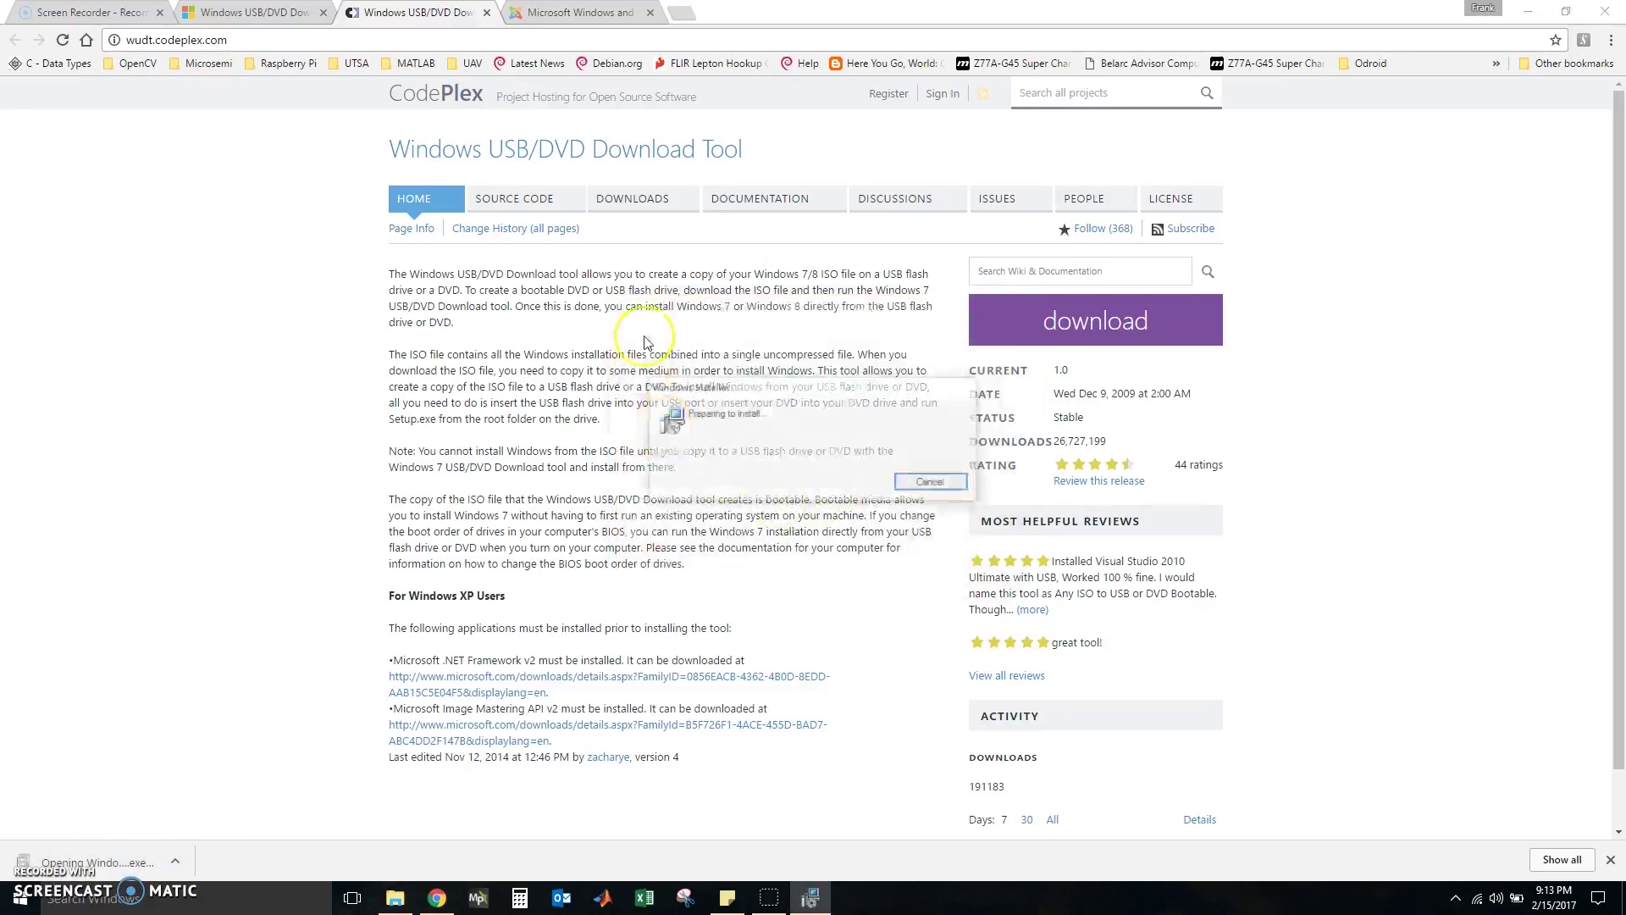
# - Complete the setup wizard with Next, Install and Finish, then minimize the browser
pyautogui.click(898, 581)
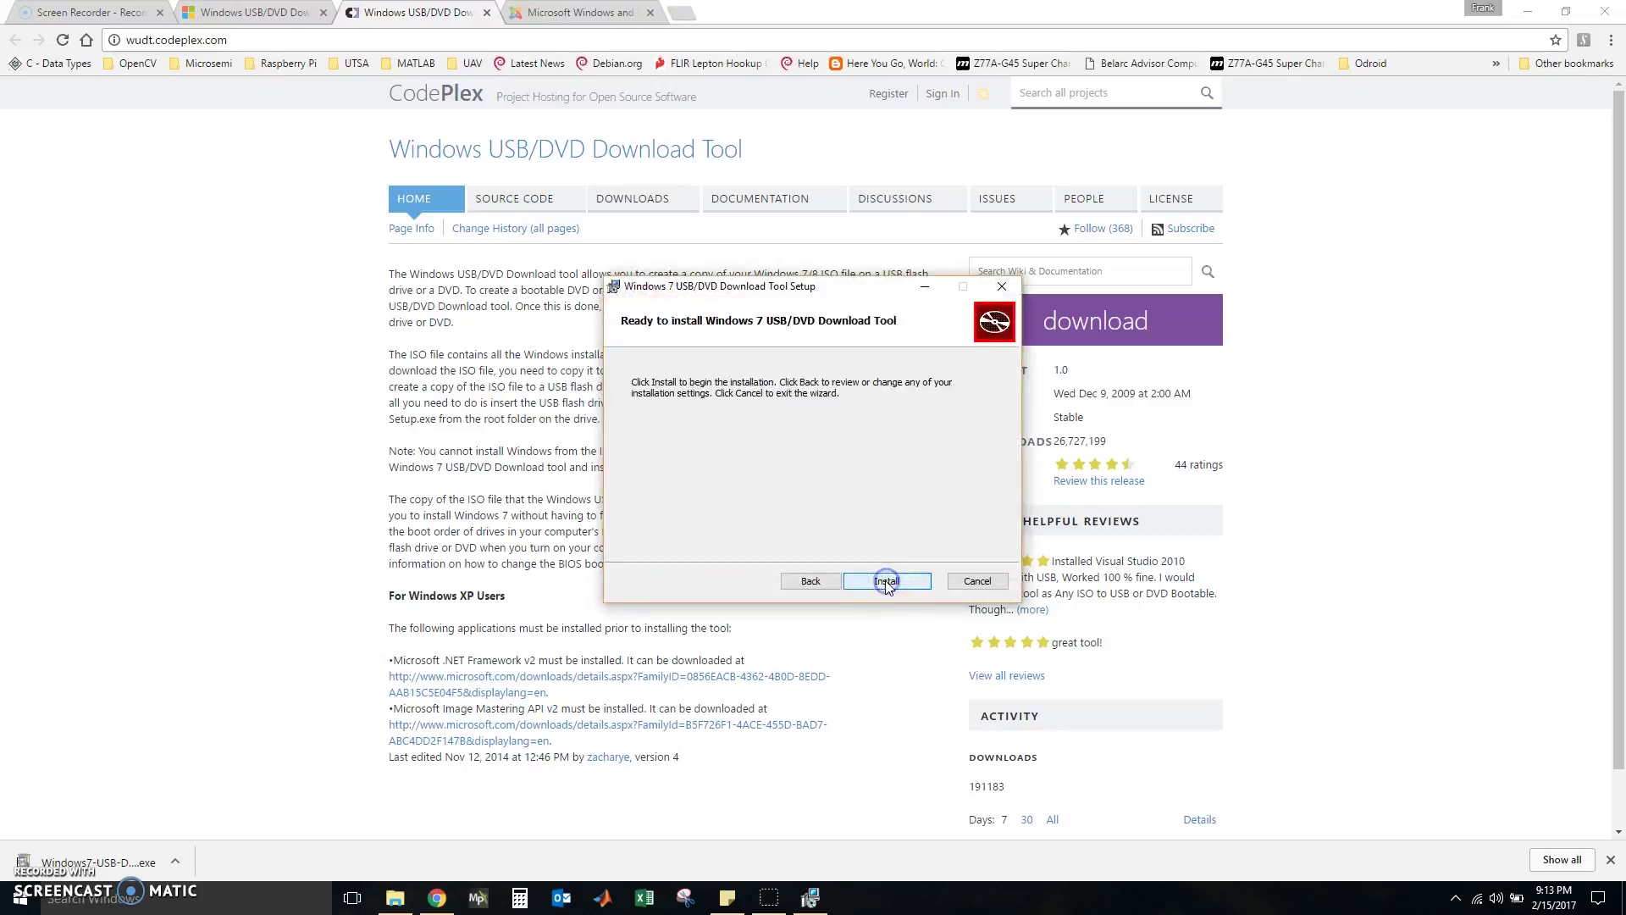
pyautogui.click(898, 581)
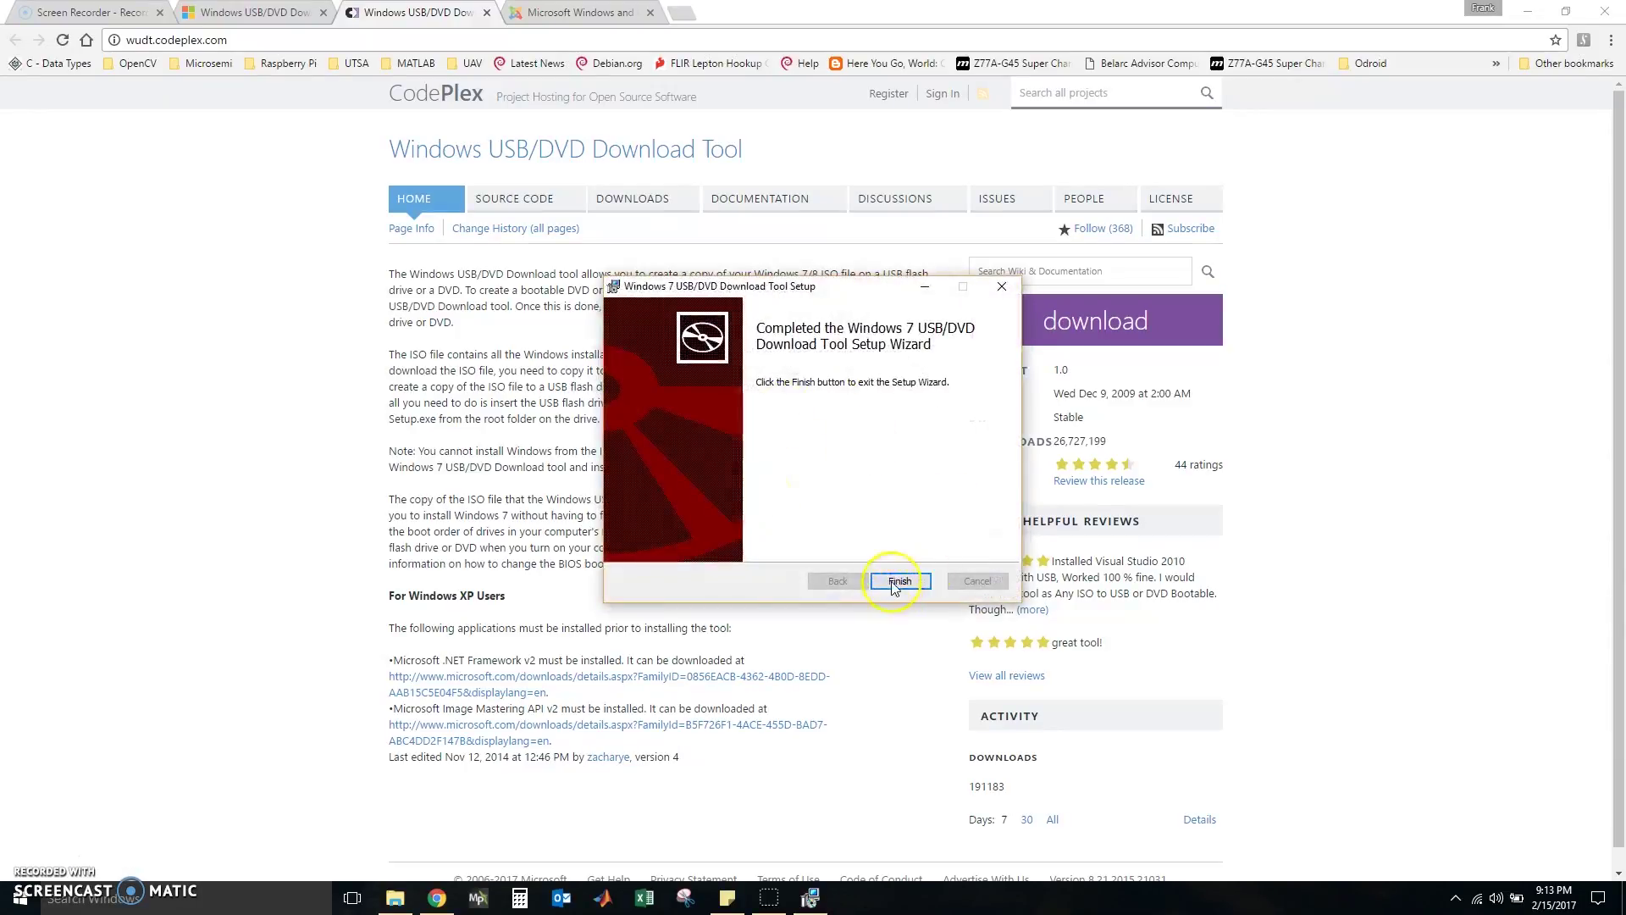
pyautogui.click(899, 581)
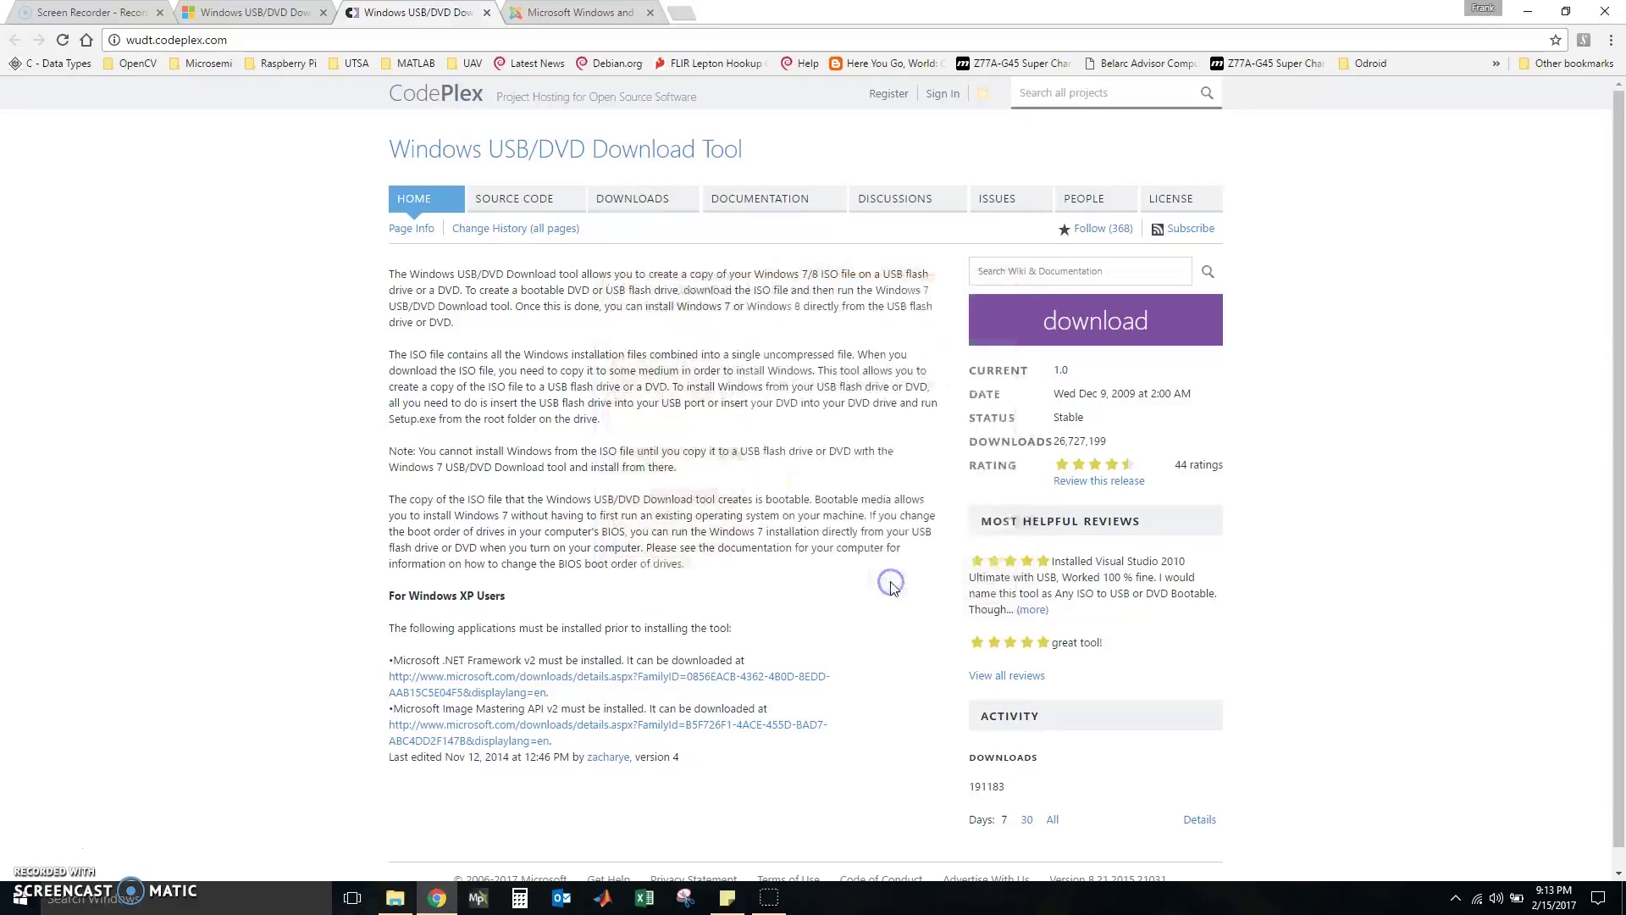
pyautogui.click(1523, 15)
# - After viewing the empty SANDISK-8GB (F:) drive, minimize File Explorer and open Windows search
pyautogui.press('XF86AudioRaiseVolume')
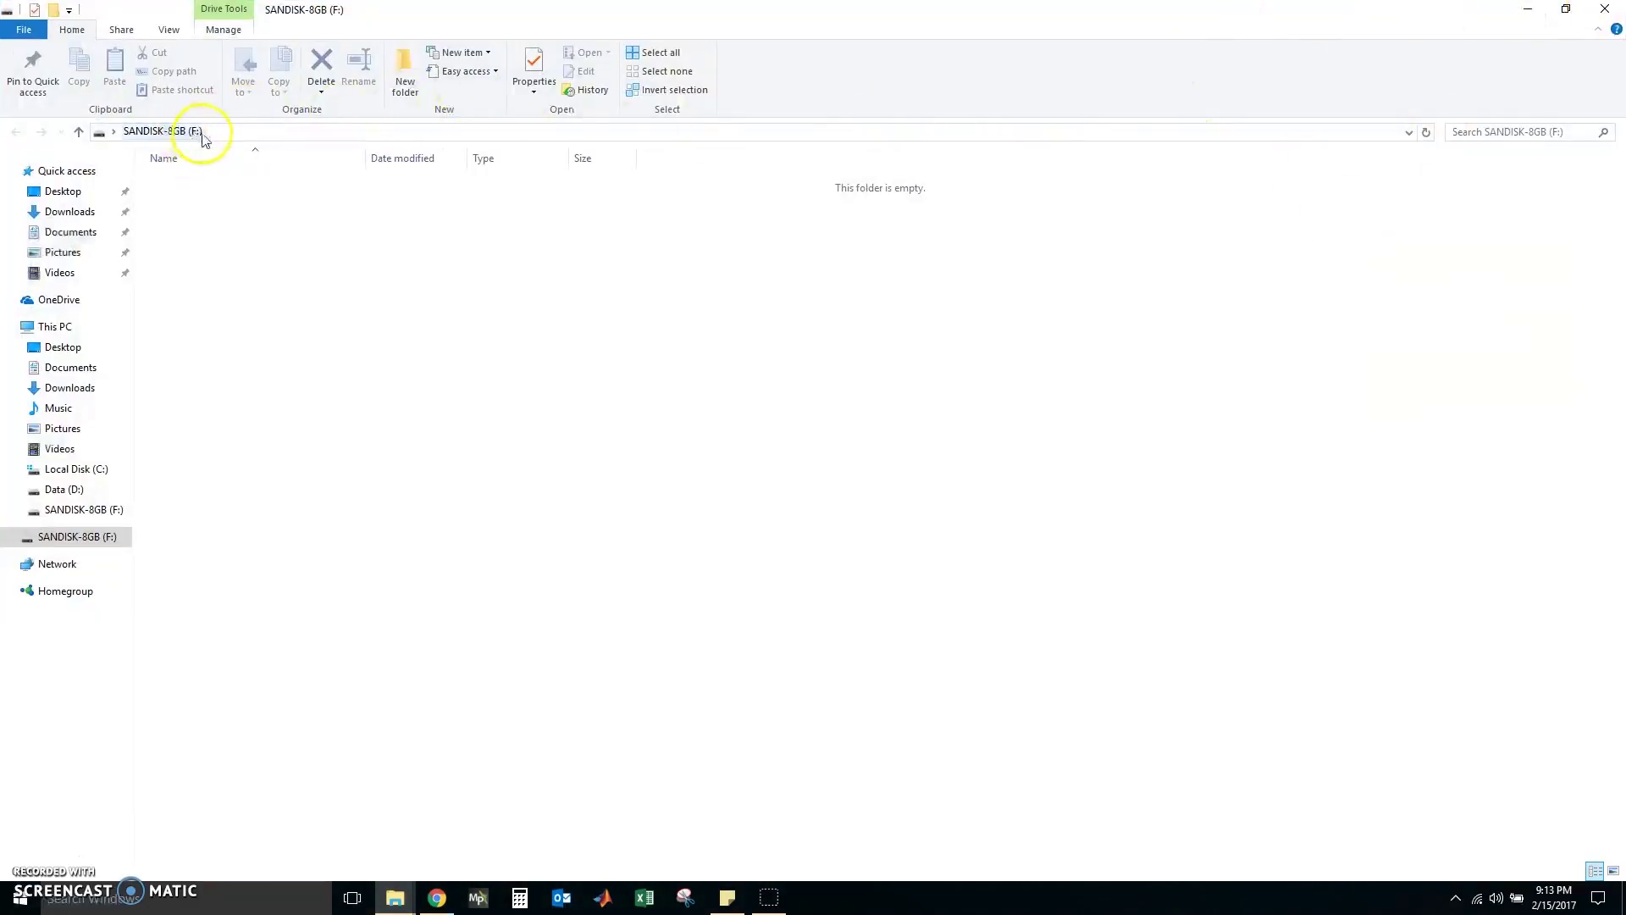
pyautogui.click(1529, 11)
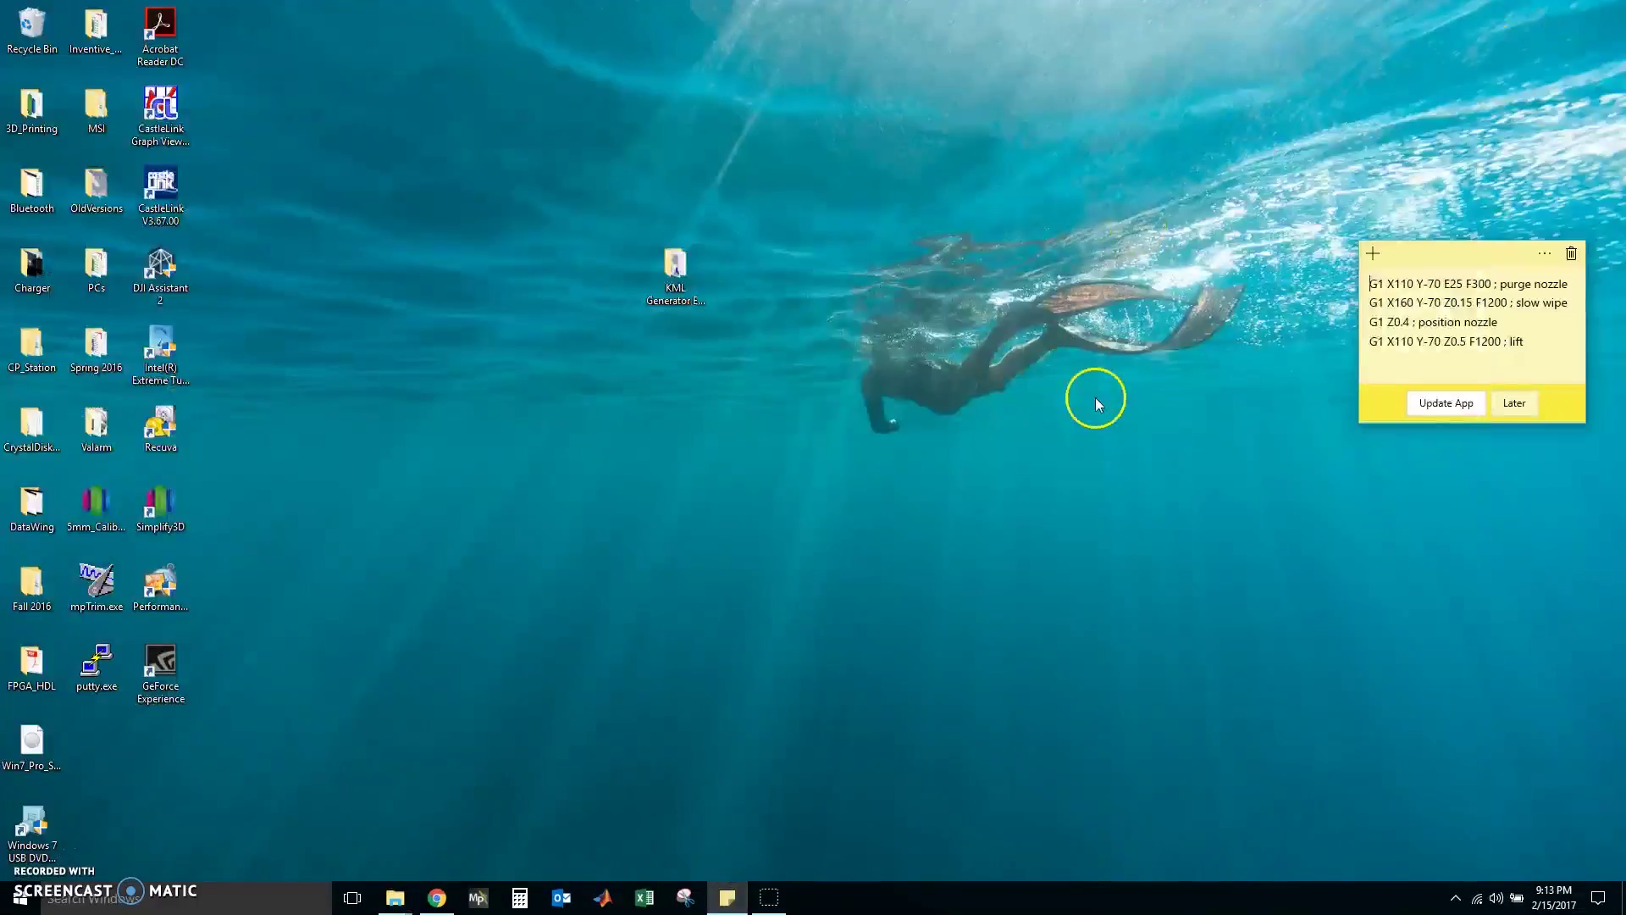
pyautogui.click(152, 904)
# - Launch the tool via a 'usb' search and set the Desktop's Win7_Pro_SP1_English_COEM_x64.iso as source
pyautogui.write('usb')
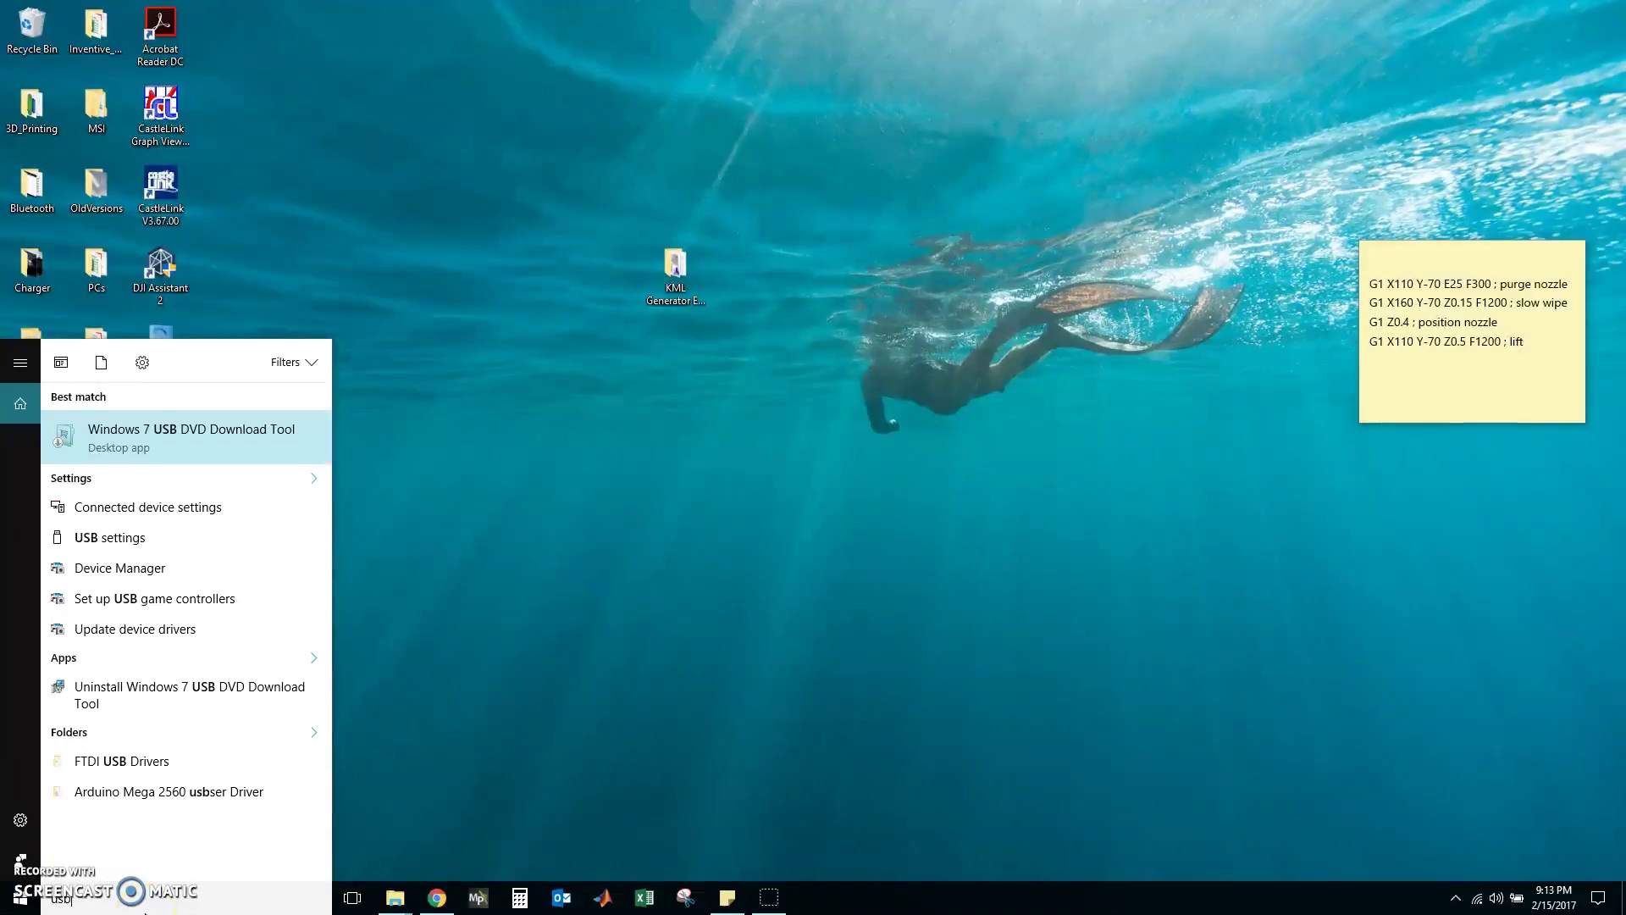
pyautogui.click(188, 434)
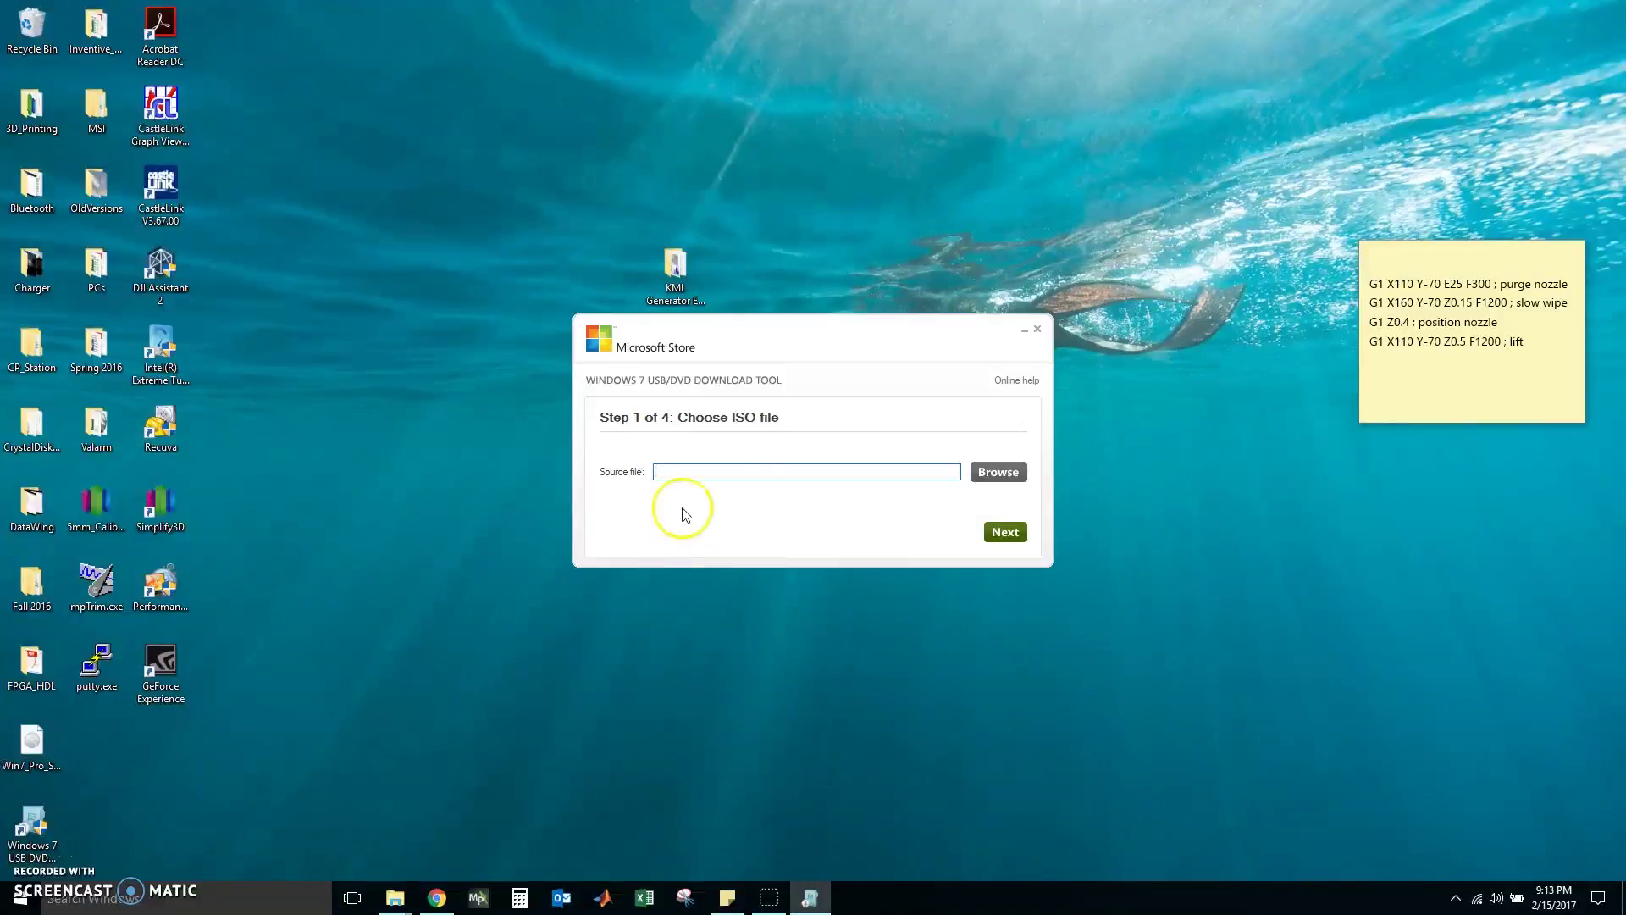
pyautogui.click(998, 472)
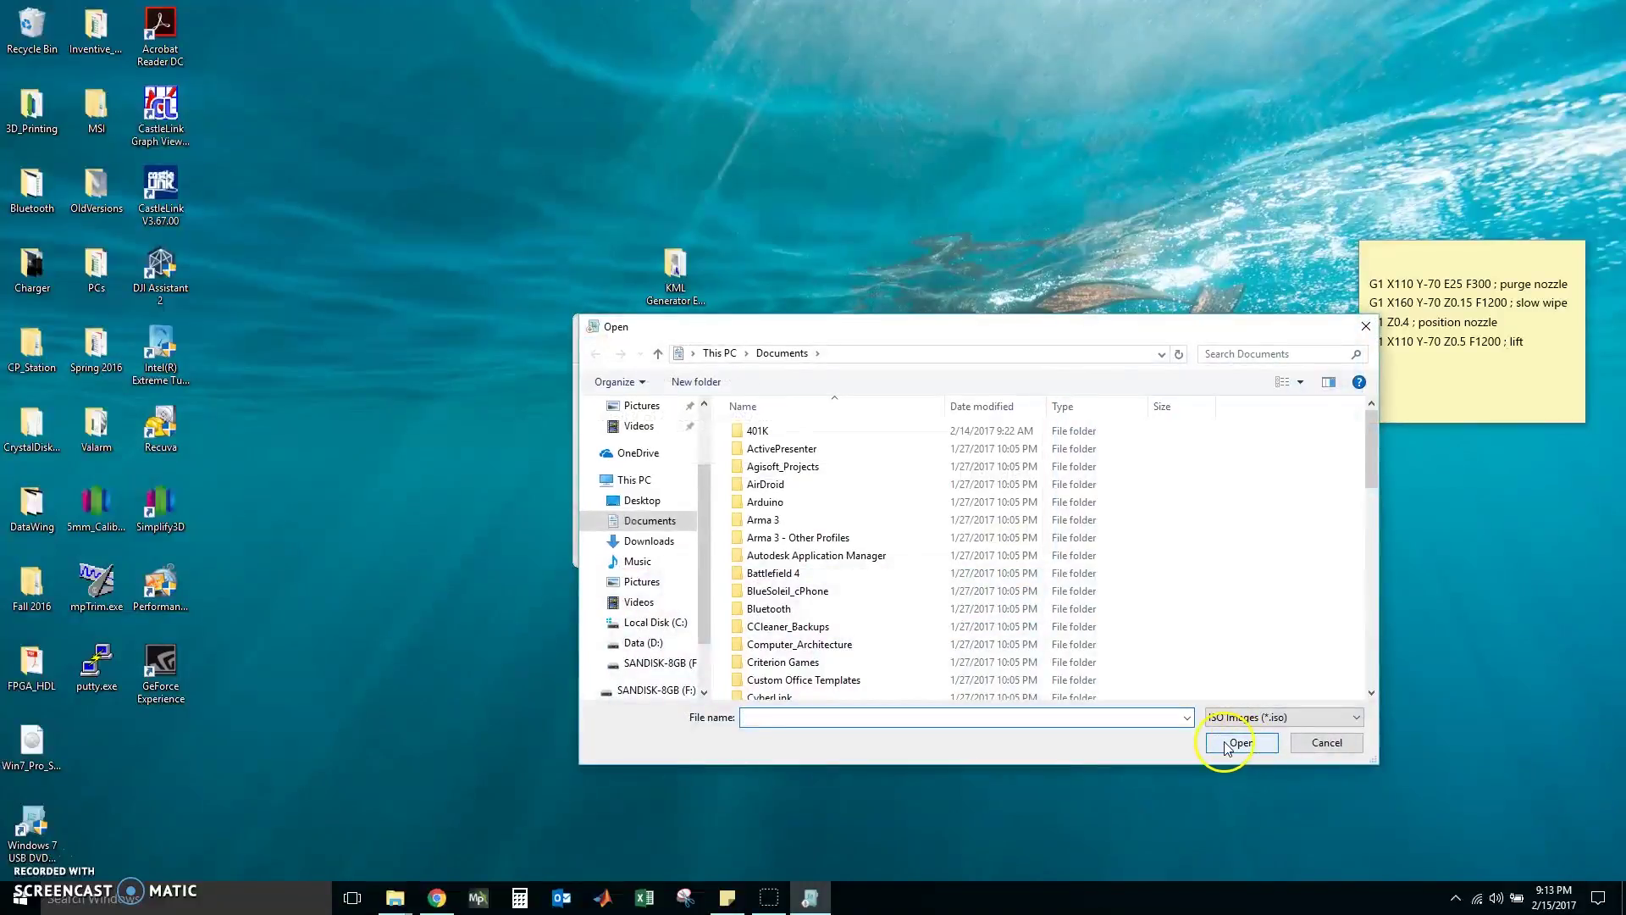
pyautogui.click(668, 499)
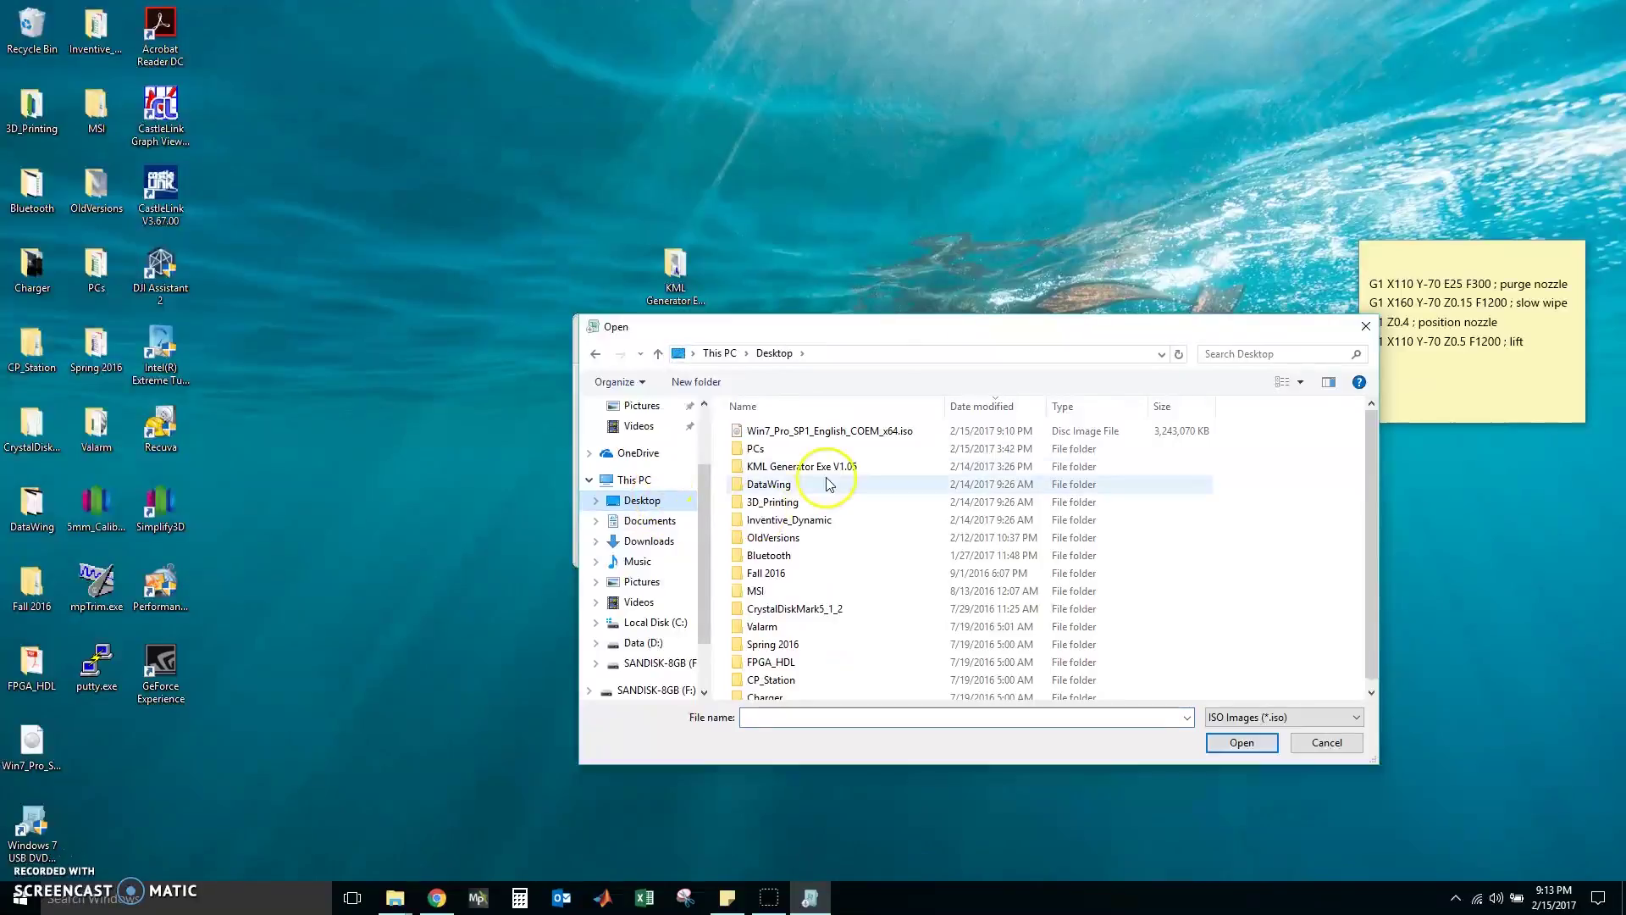
pyautogui.click(771, 434)
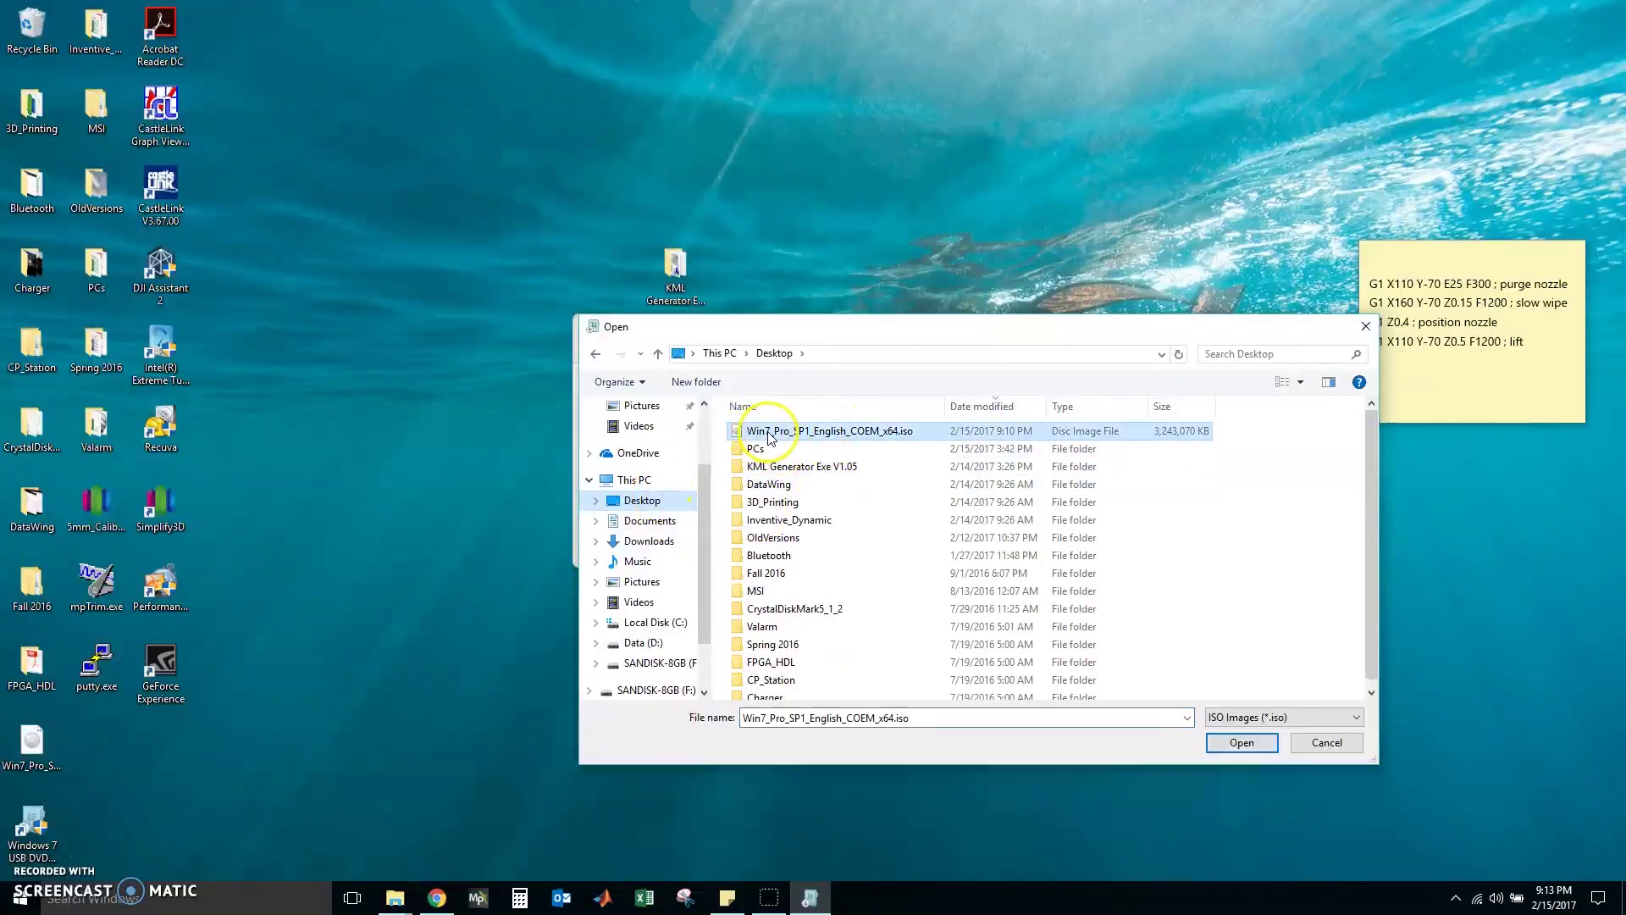
pyautogui.click(1226, 749)
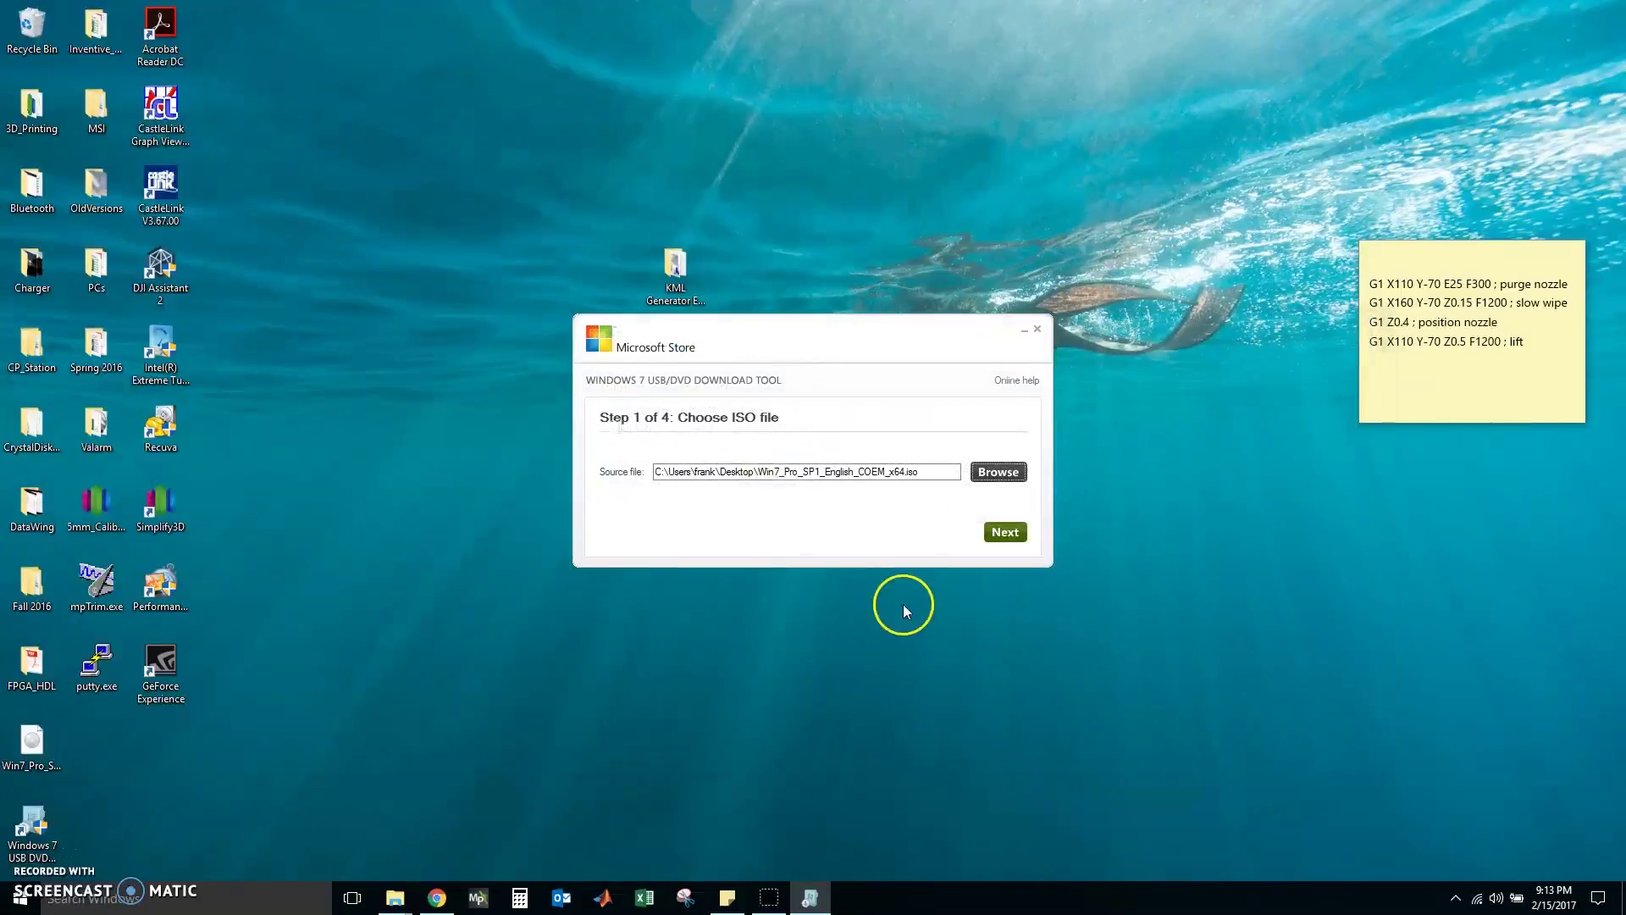
pyautogui.click(1005, 532)
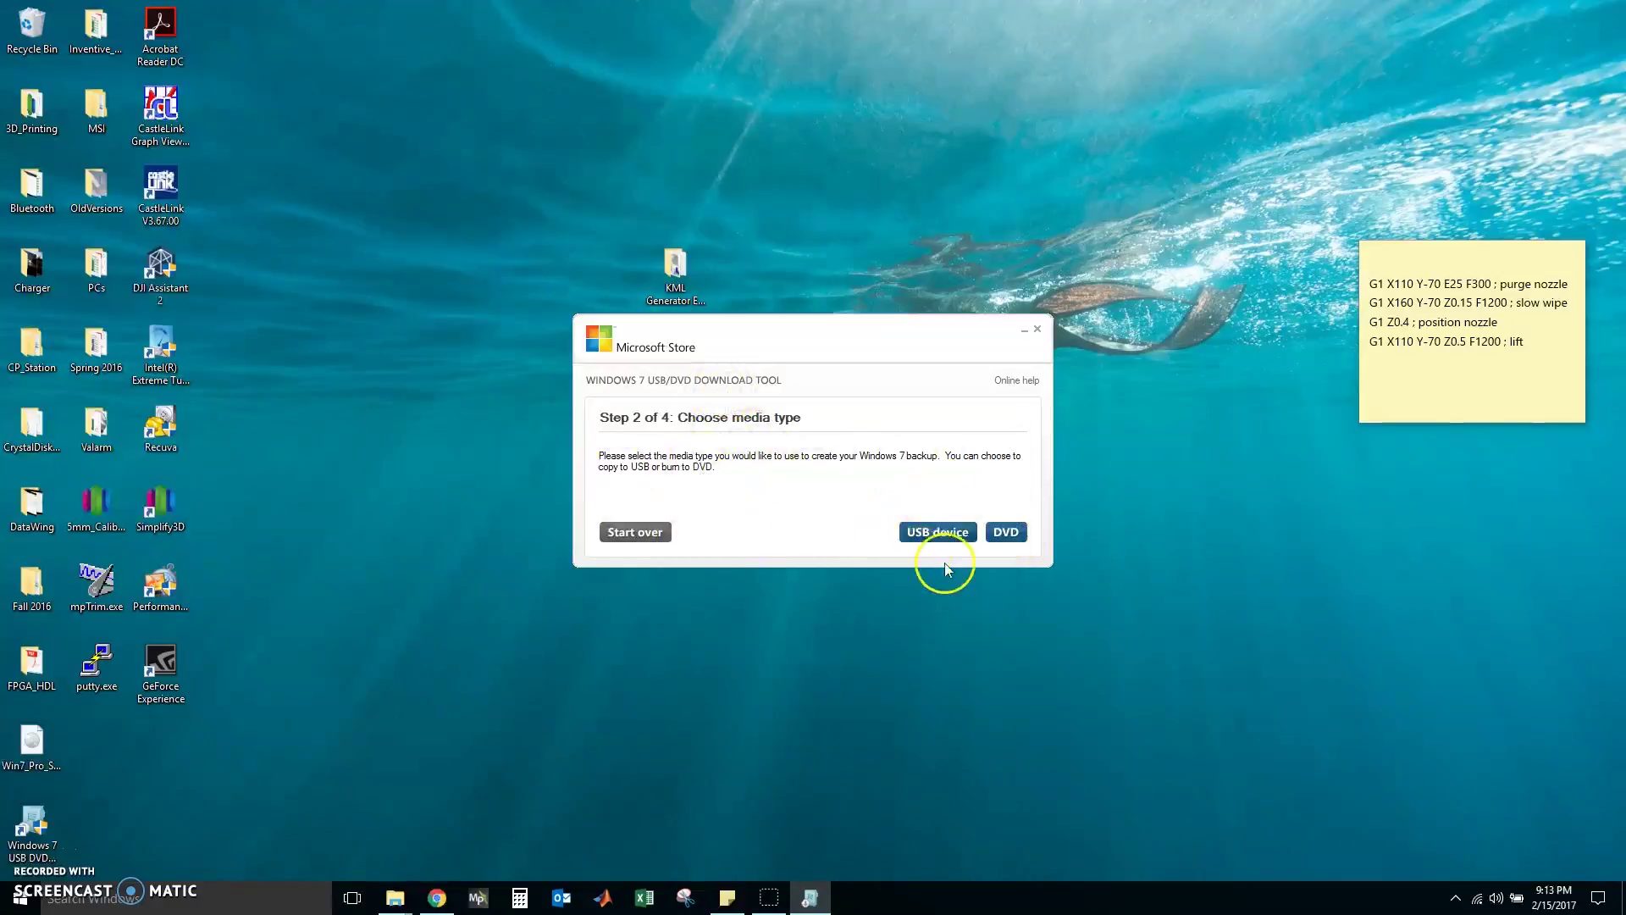
# - Choose USB device with the SANDISK-8GB F: drive as target and begin copying
pyautogui.click(939, 535)
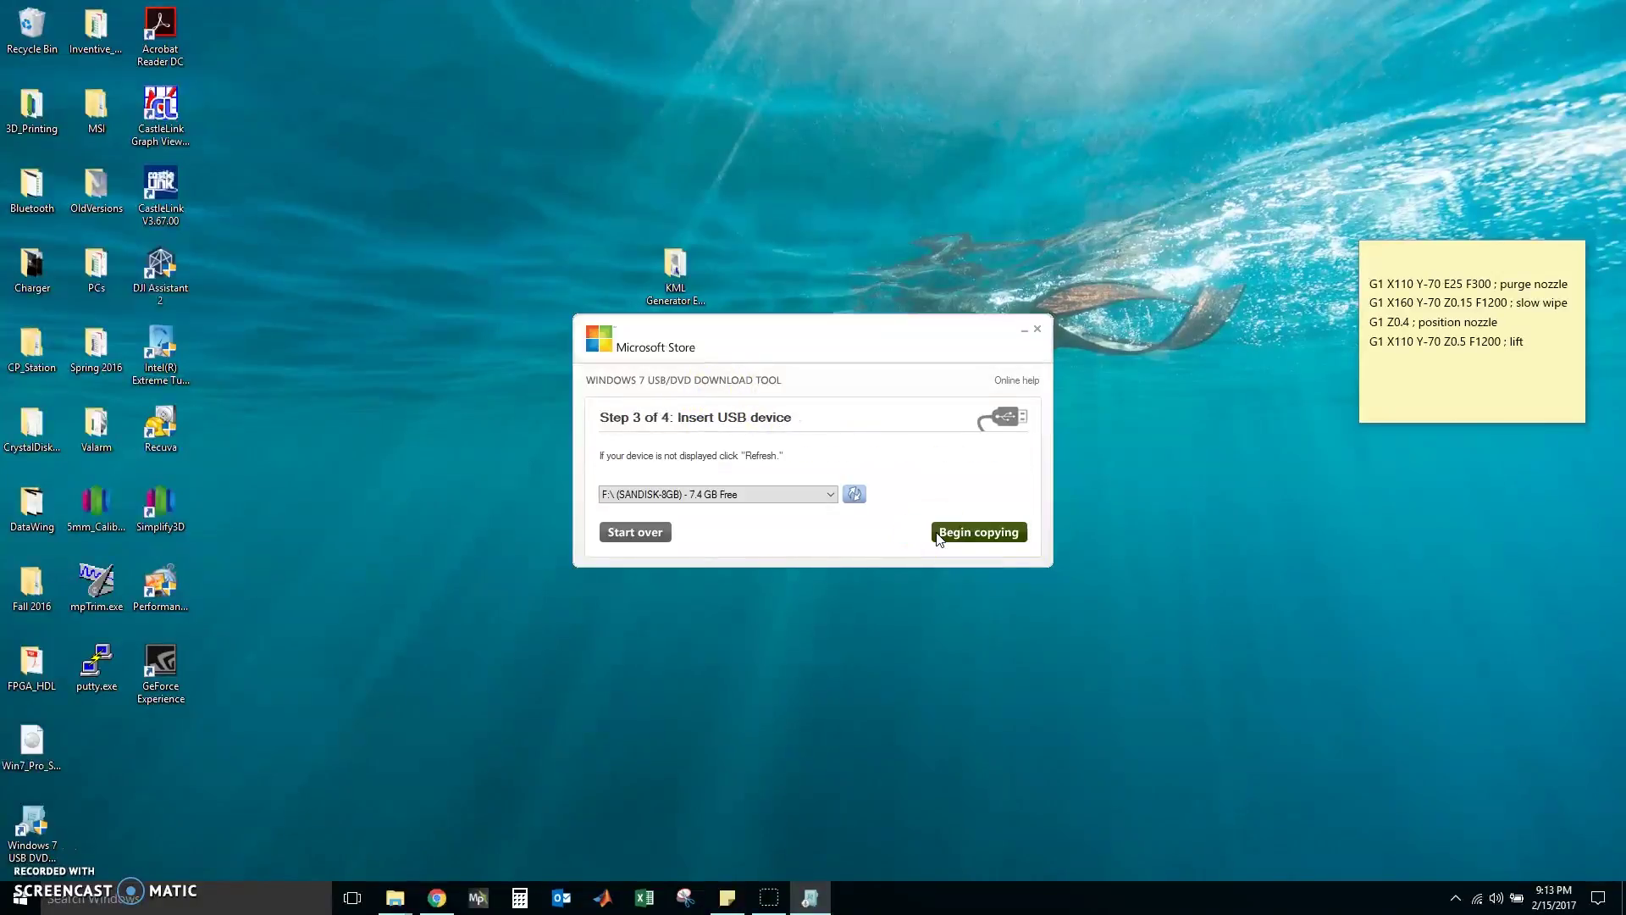
pyautogui.click(775, 495)
pyautogui.click(648, 513)
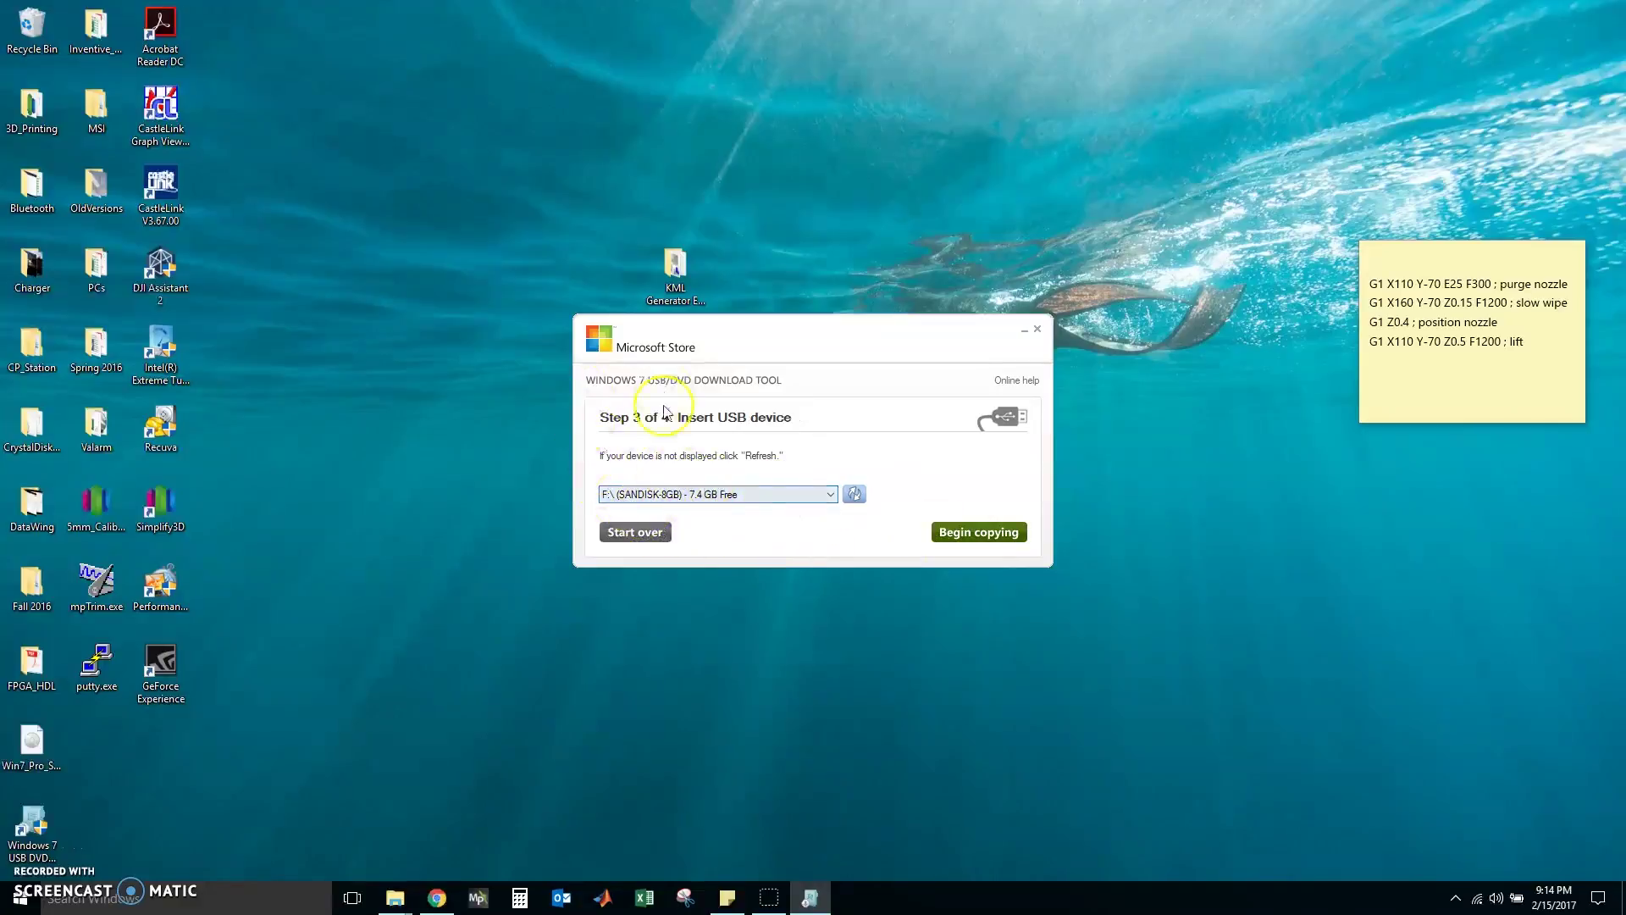
pyautogui.click(980, 533)
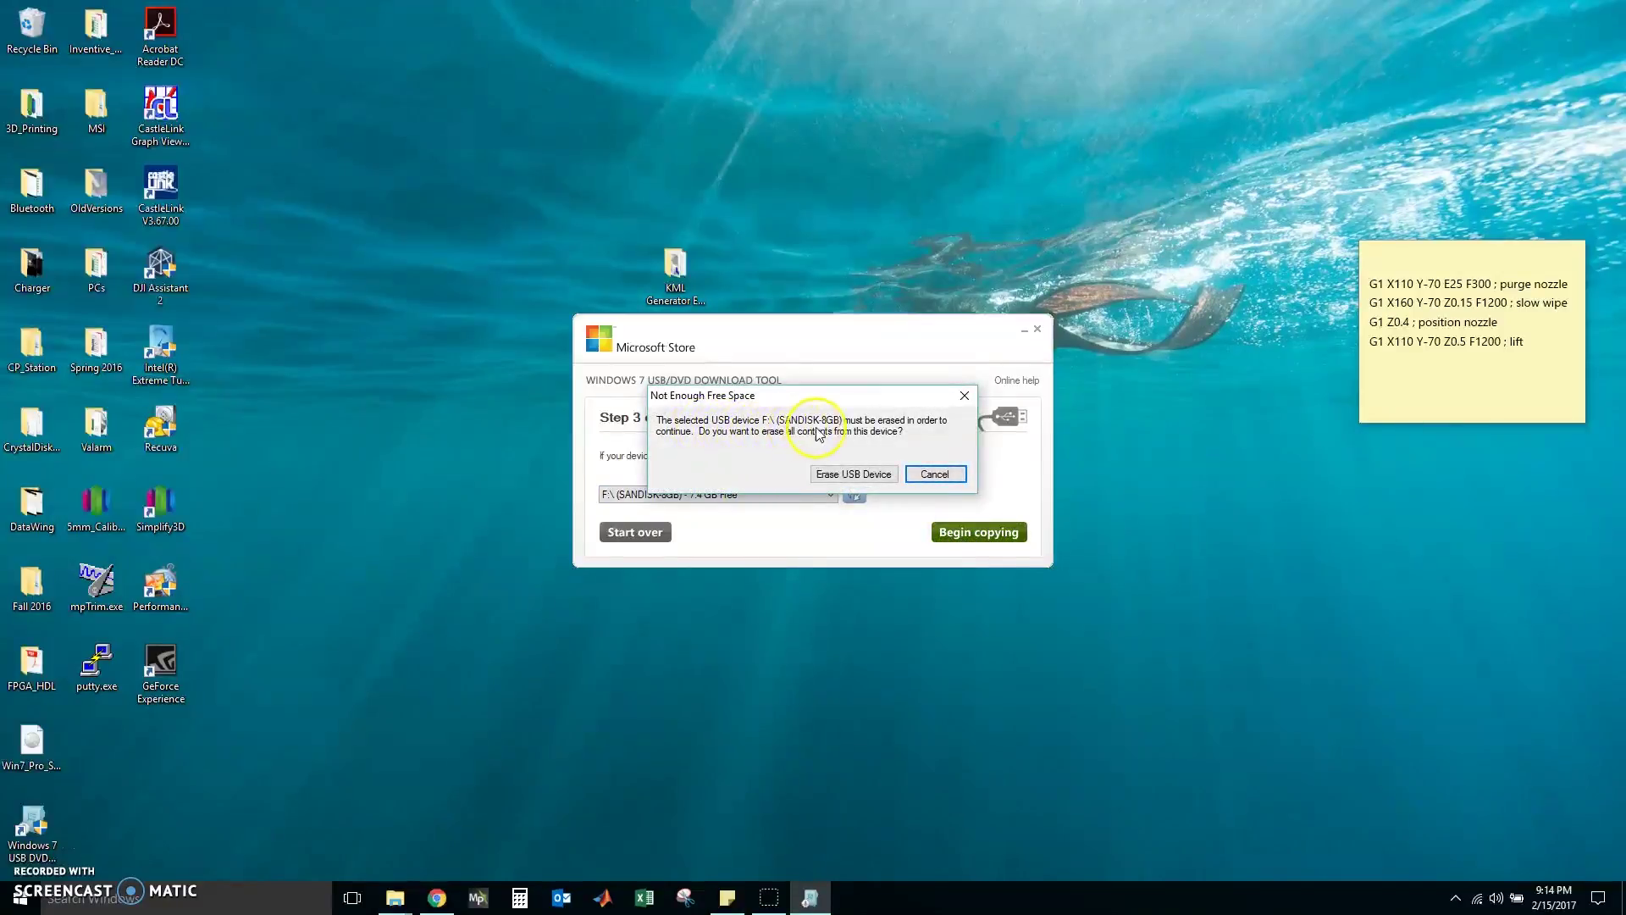
# - Approve erasing the SANDISK-8GB drive and let the ISO copy run to 100%
pyautogui.click(855, 475)
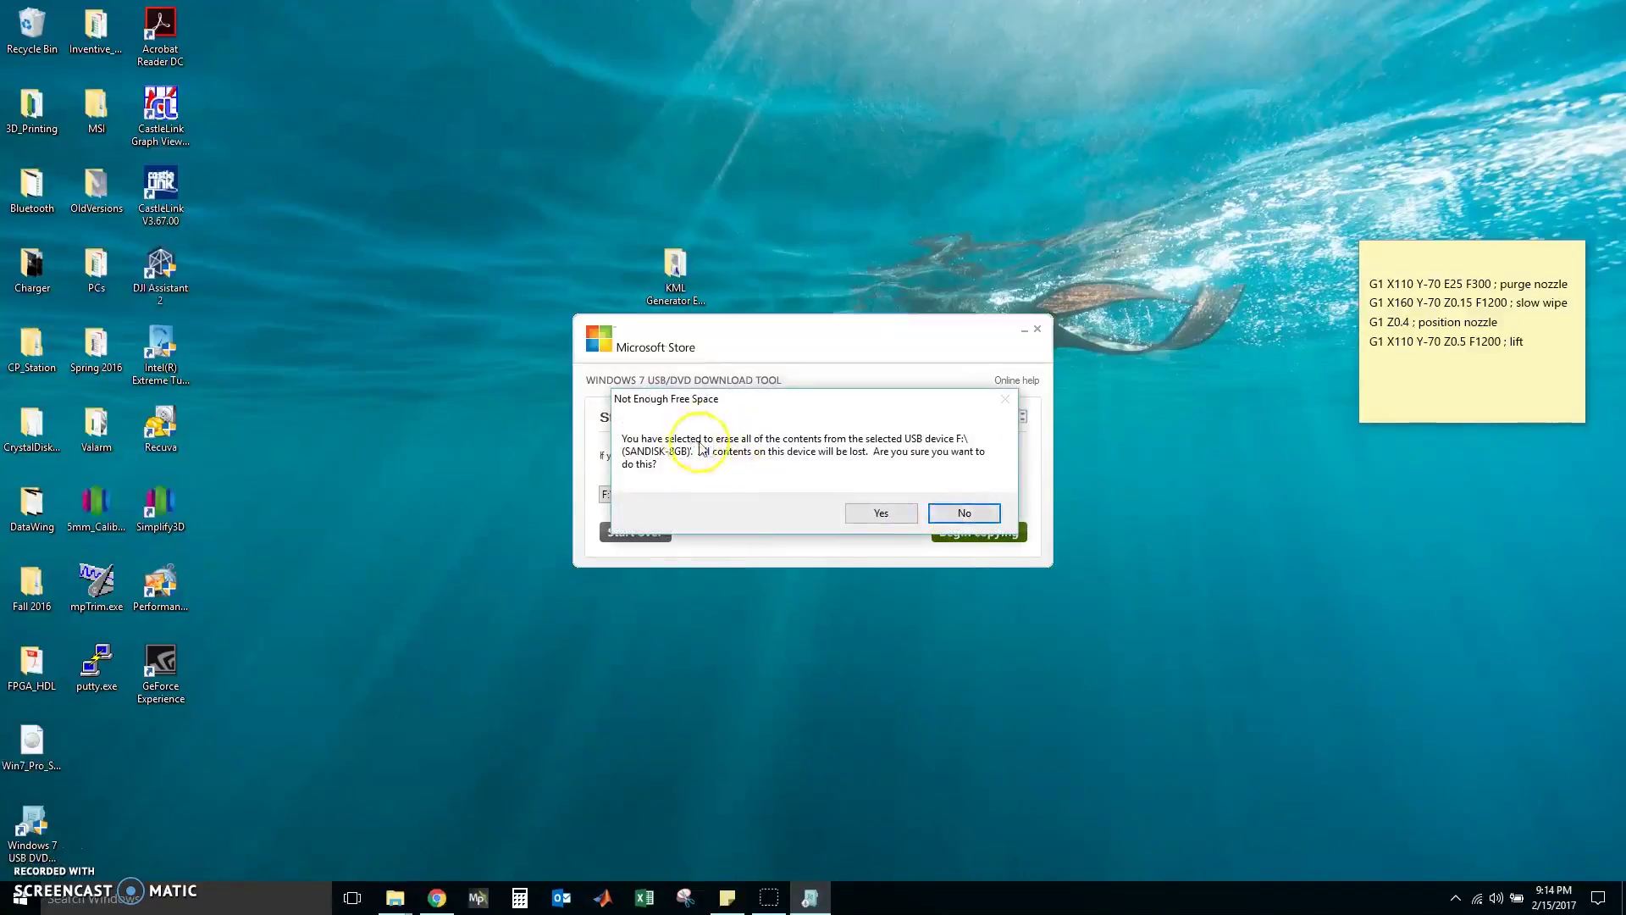
pyautogui.click(873, 517)
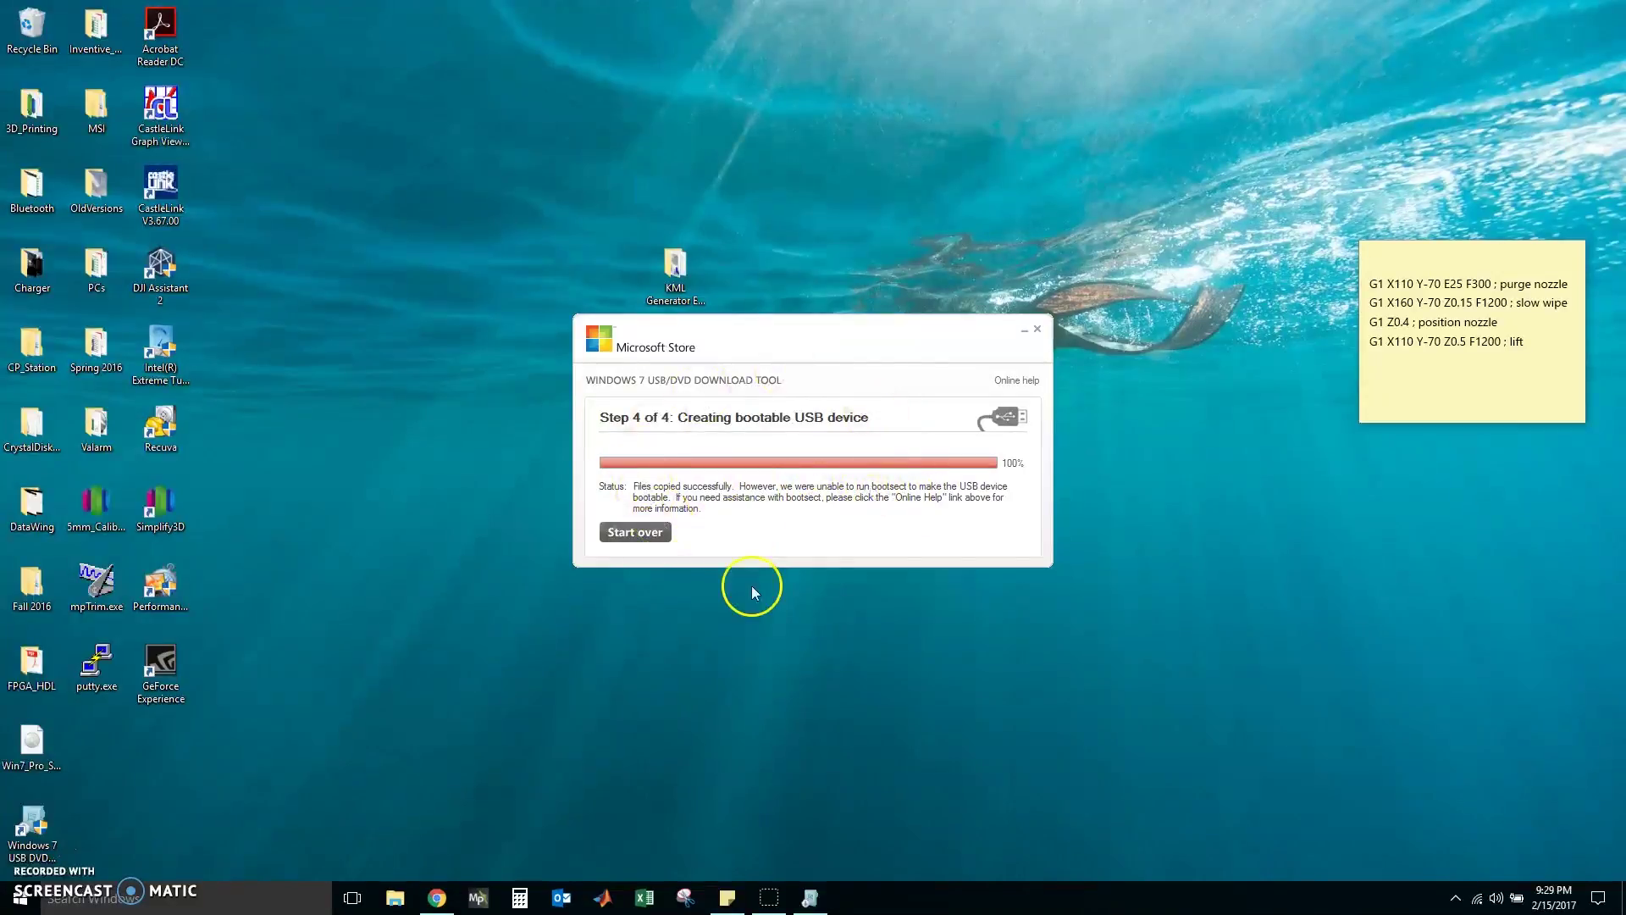
# - Browse USB Drive (F:) and its boot folder, confirming boot, efi, sources, support, upgrade, bootmgr and setup.exe are present
pyautogui.click(397, 896)
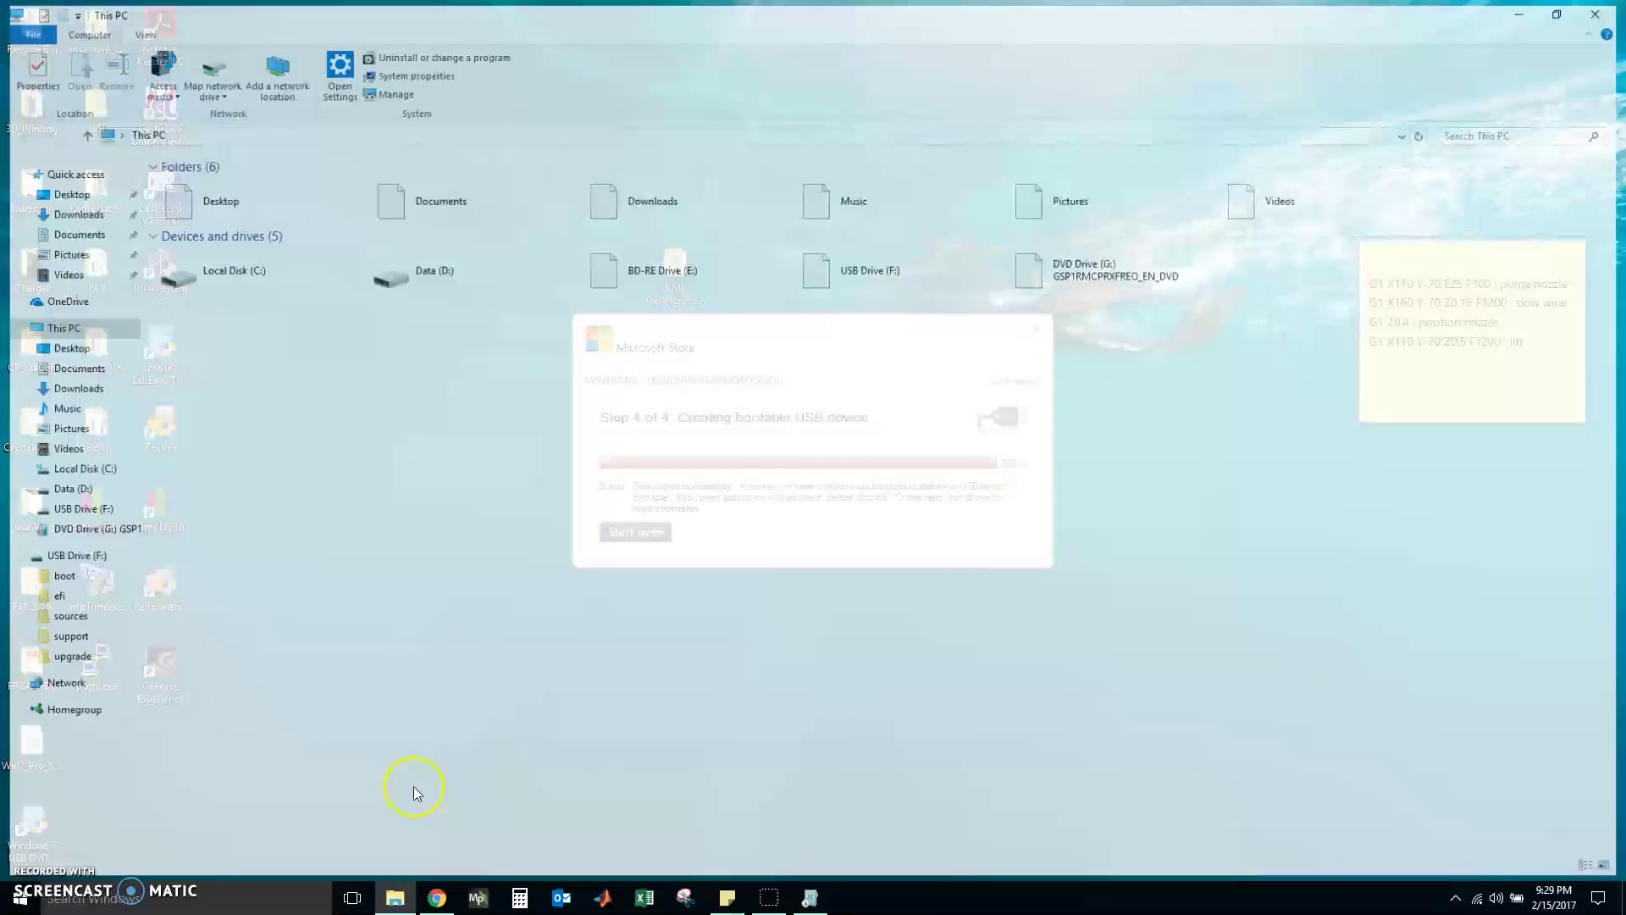
pyautogui.doubleClick(851, 268)
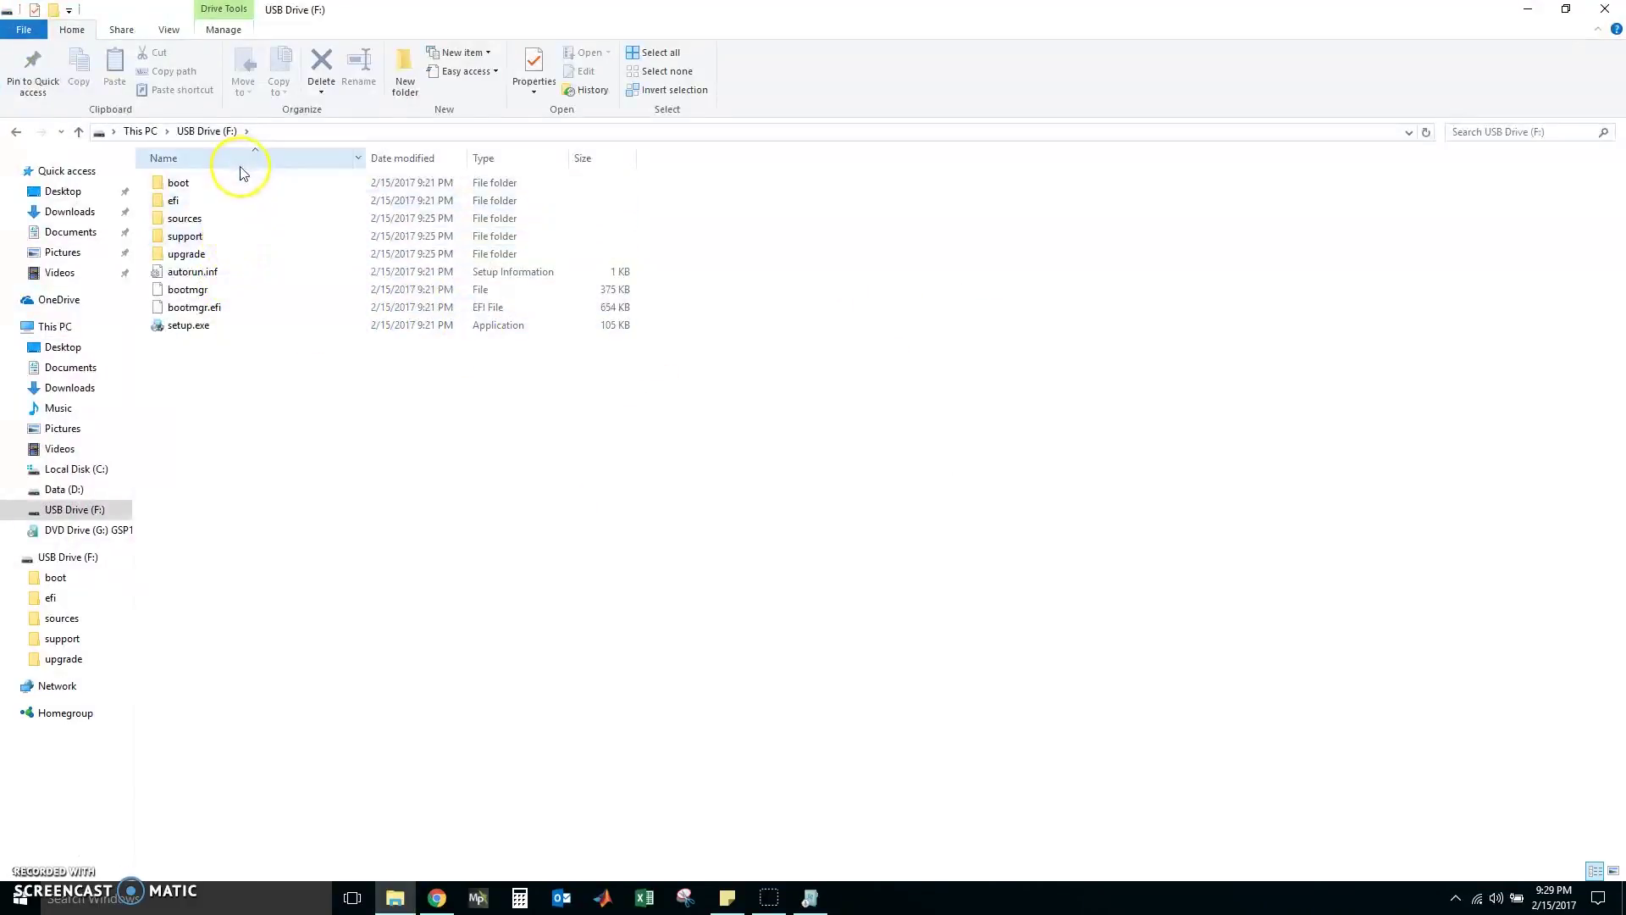
pyautogui.doubleClick(208, 187)
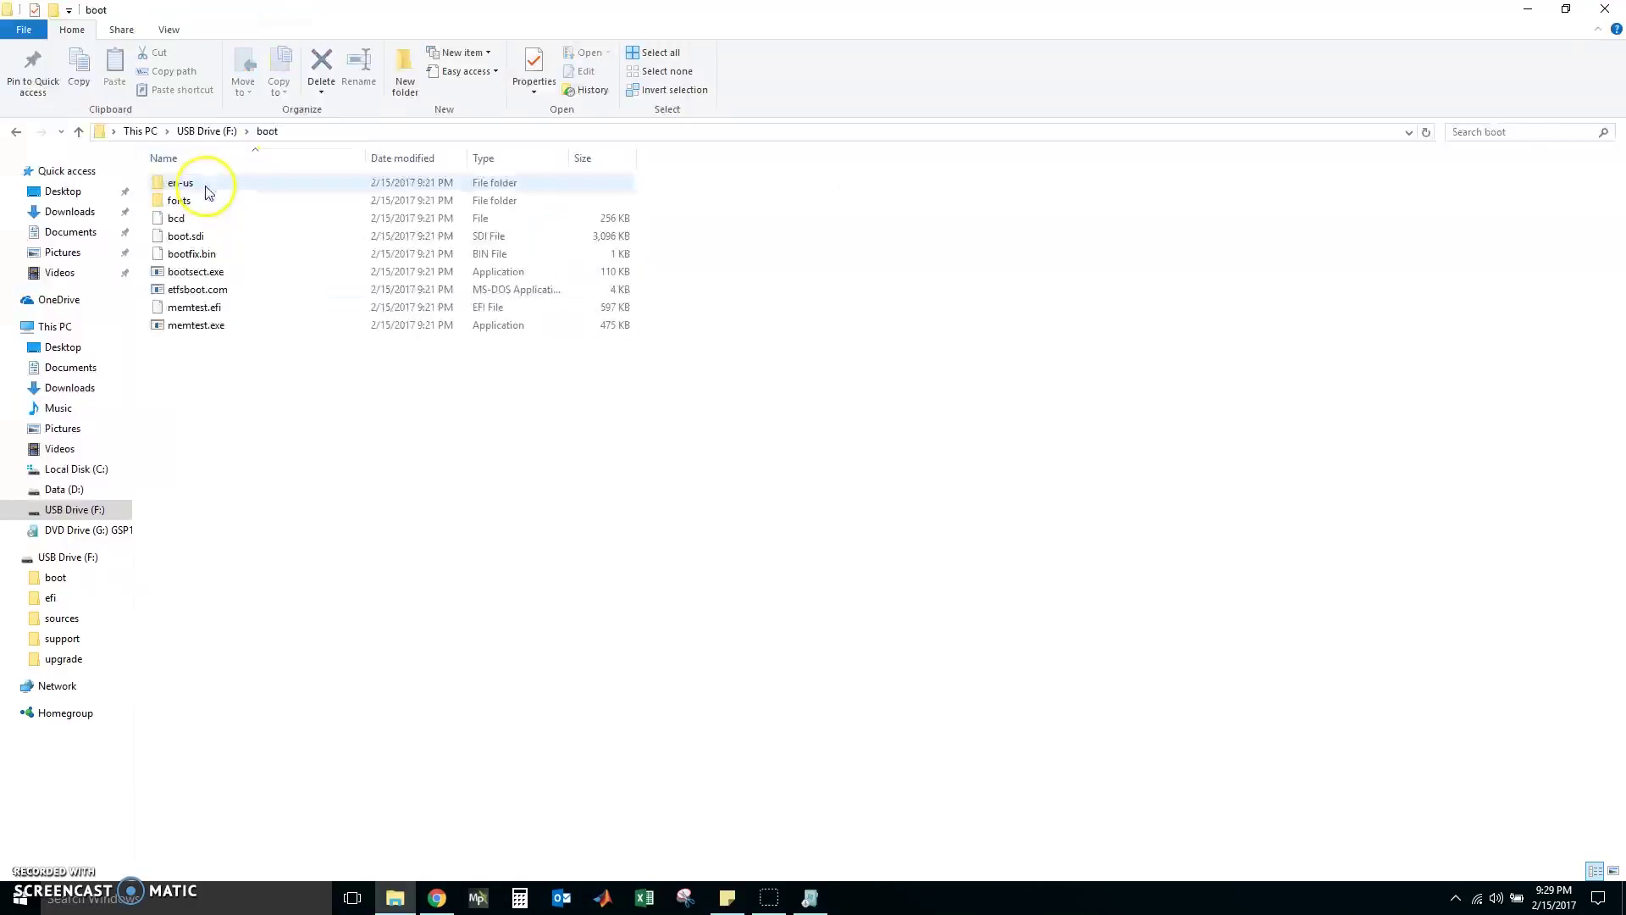
pyautogui.click(78, 131)
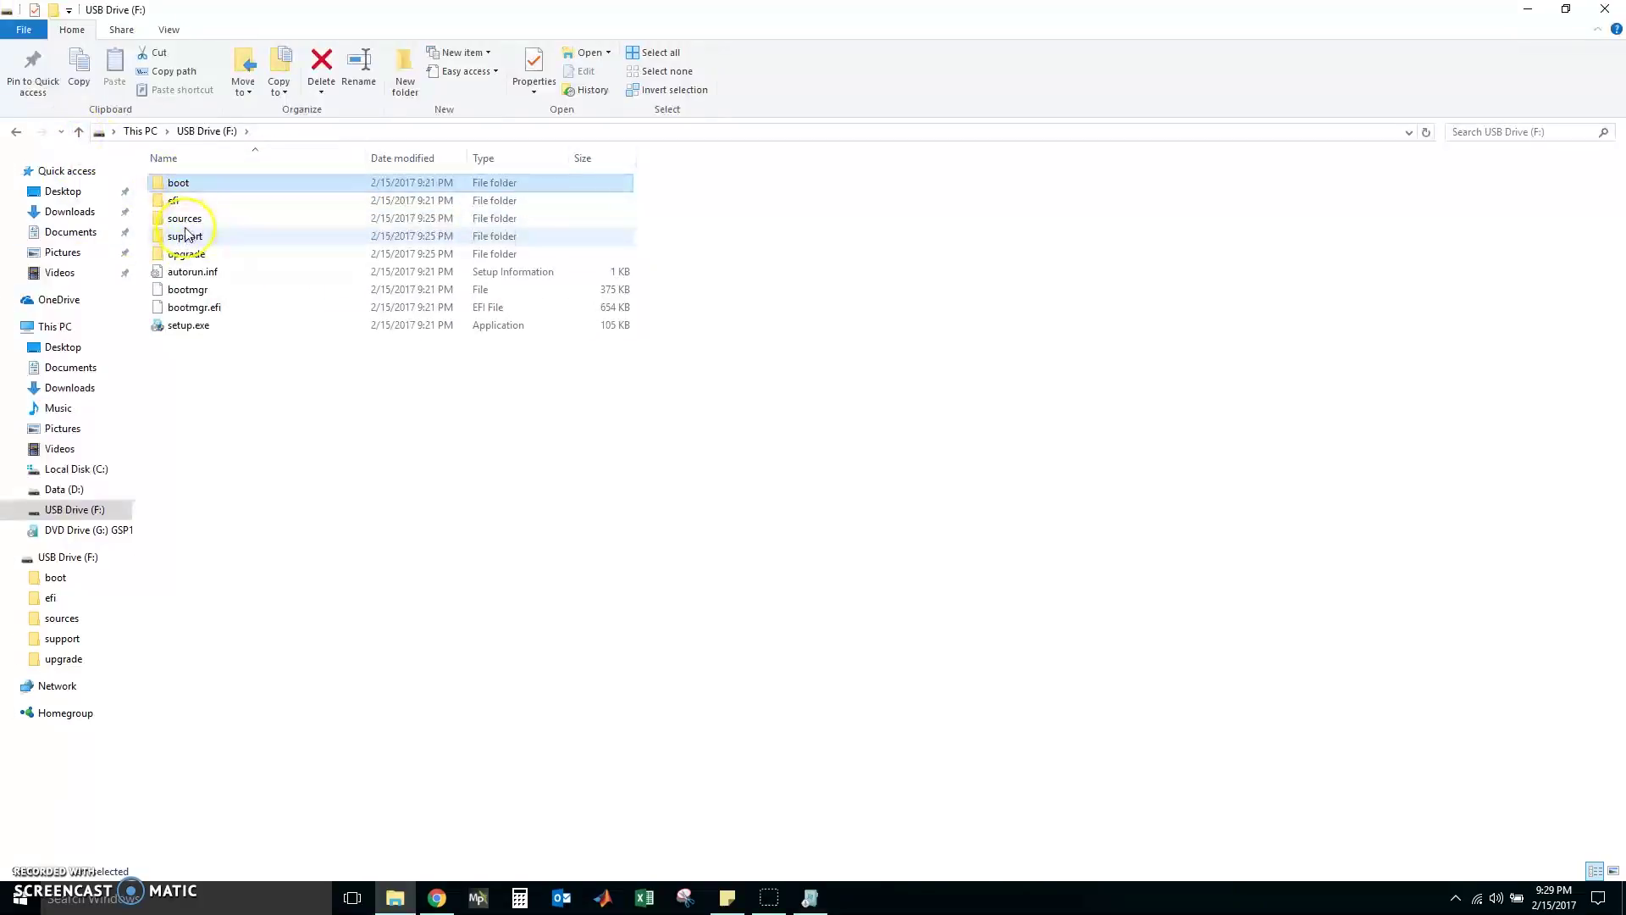